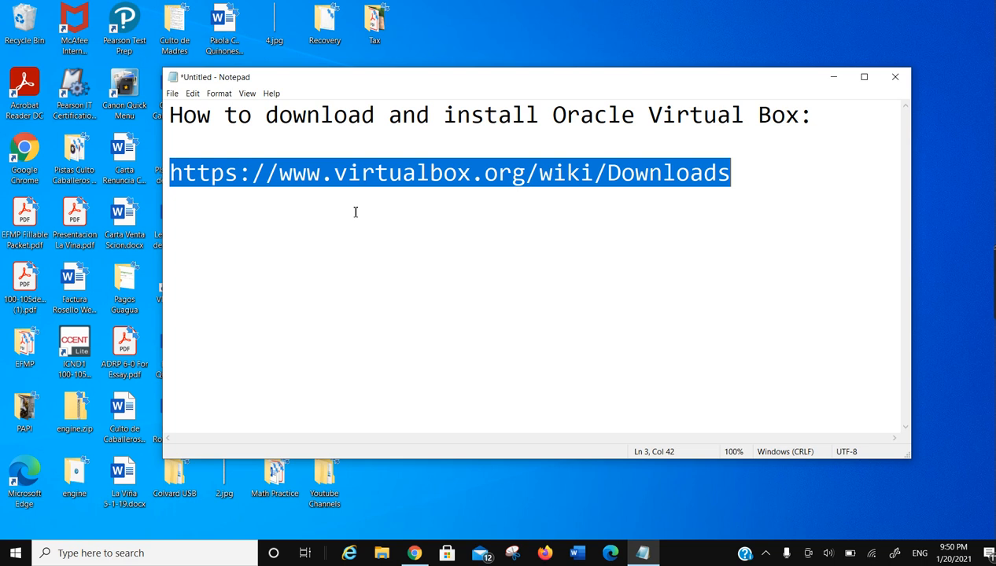
pyautogui.click(344, 171)
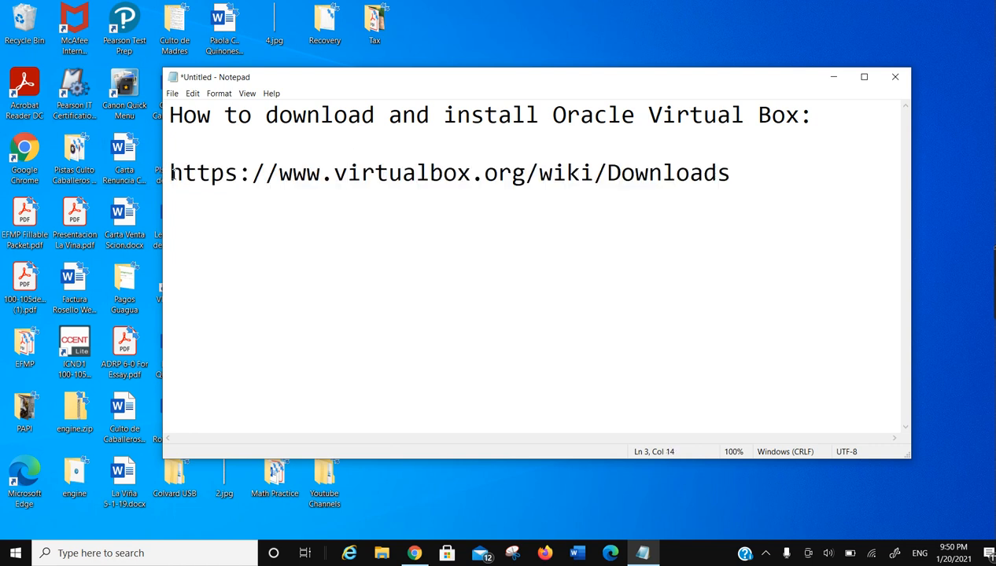
pyautogui.moveTo(170, 173); pyautogui.dragTo(783, 299)
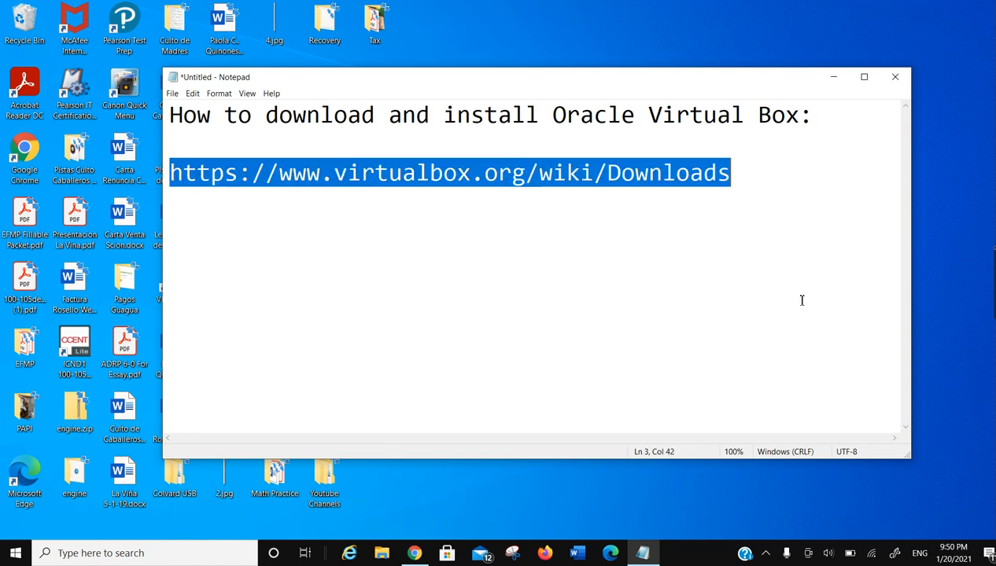
pyautogui.click(678, 236)
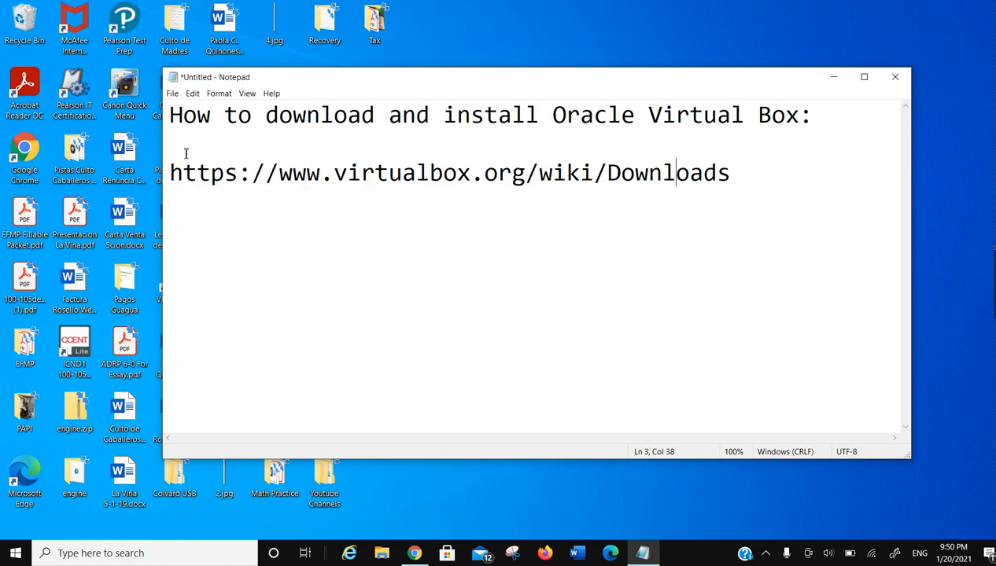
pyautogui.moveTo(170, 173); pyautogui.dragTo(789, 209)
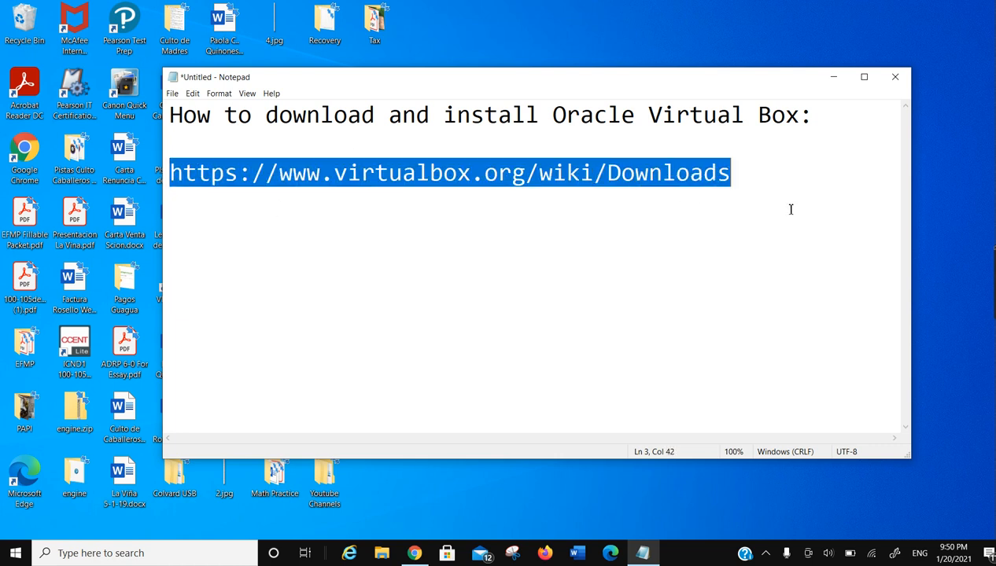
# Switch to Chrome and download the VirtualBox 6.1.18 platform package for Windows hosts, setting the installer to open when done.
pyautogui.click(409, 556)
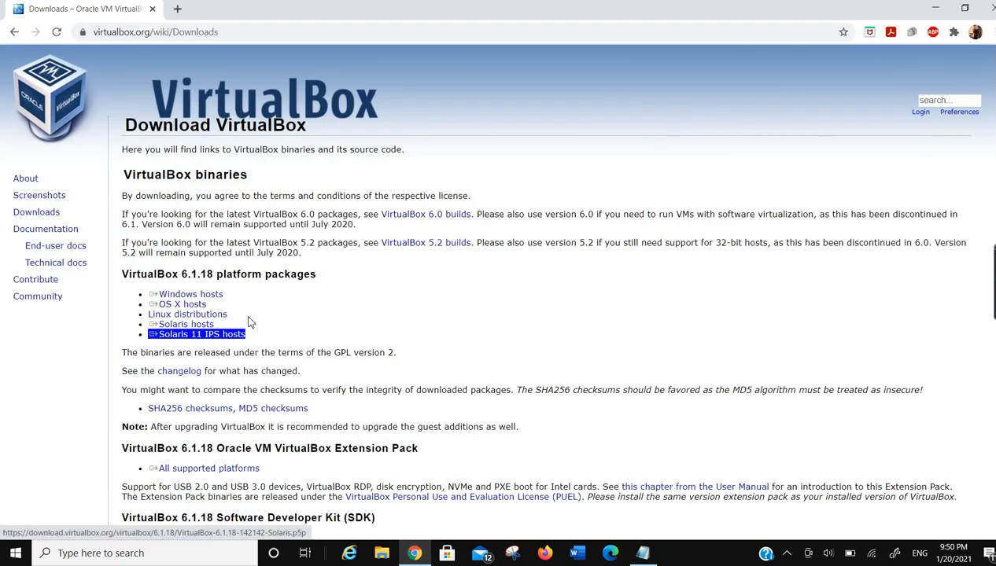
pyautogui.doubleClick(154, 277)
pyautogui.click(198, 298)
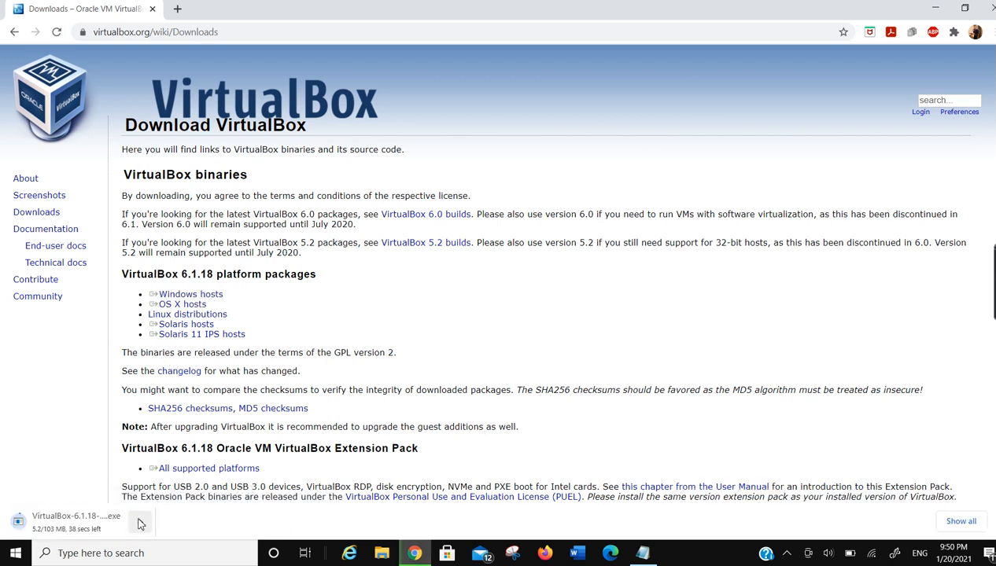
pyautogui.click(140, 522)
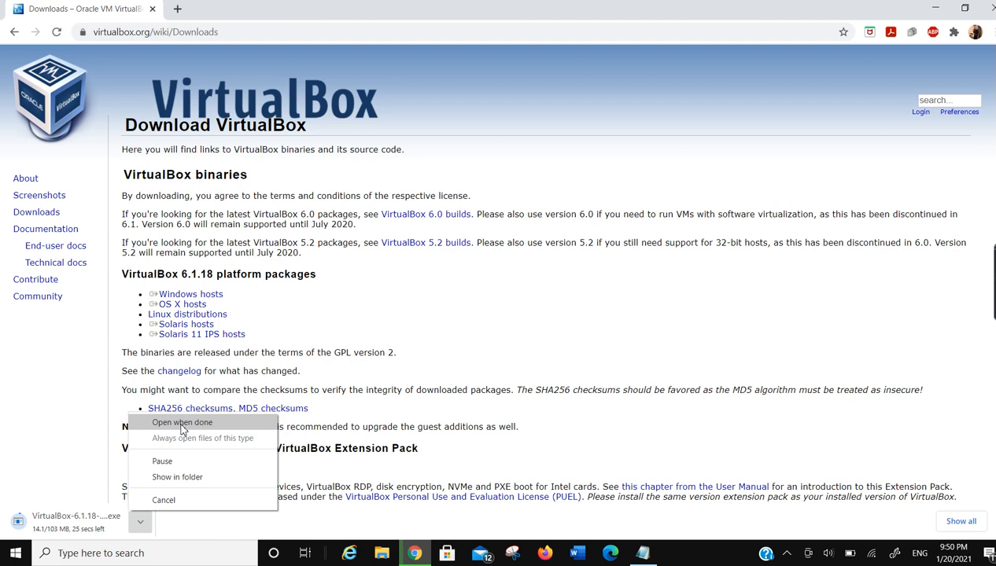
pyautogui.click(182, 424)
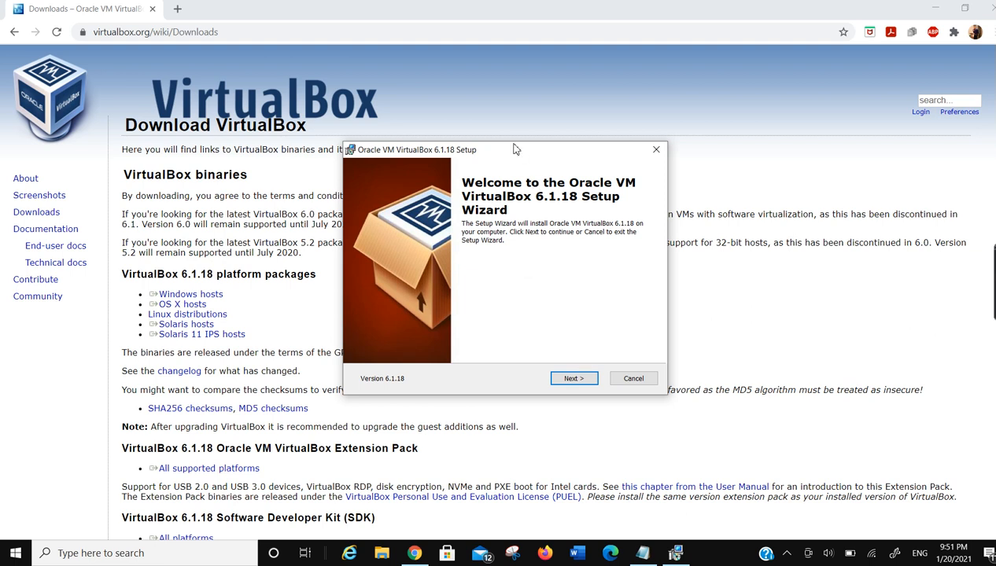
# Minimize Chrome and Notepad, and accept the setup wizard's default features, install location and shortcut options.
pyautogui.click(936, 9)
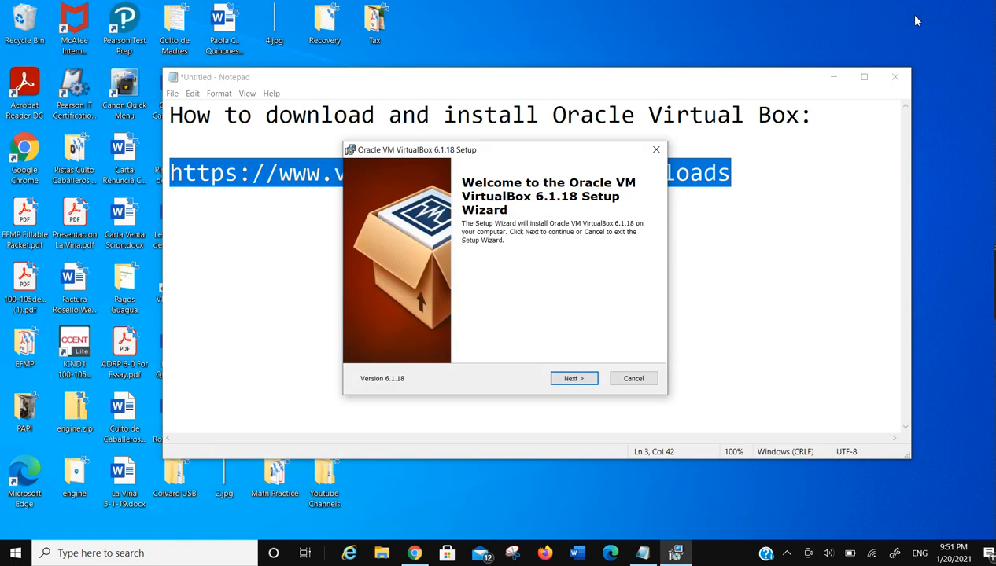
pyautogui.click(835, 81)
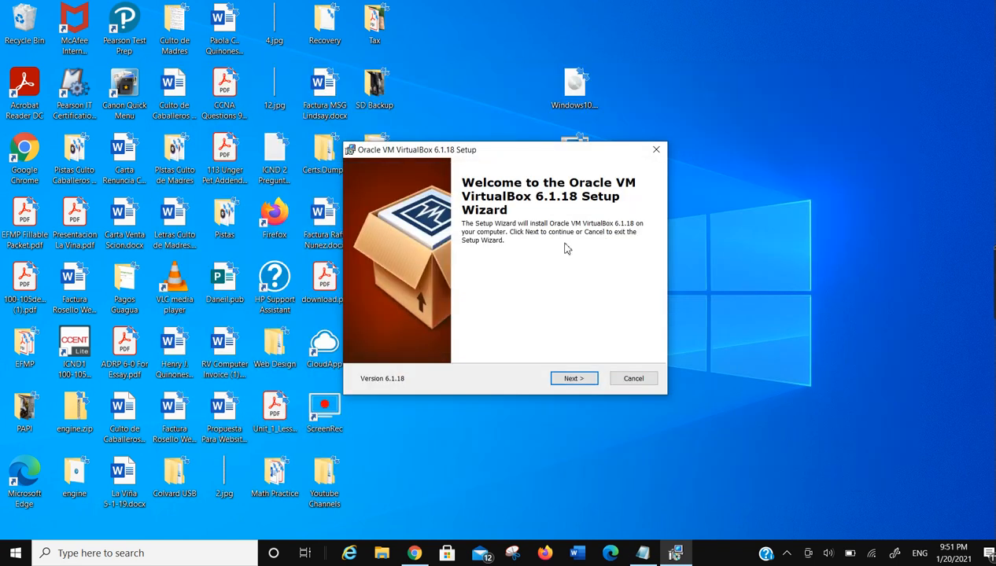
pyautogui.click(572, 379)
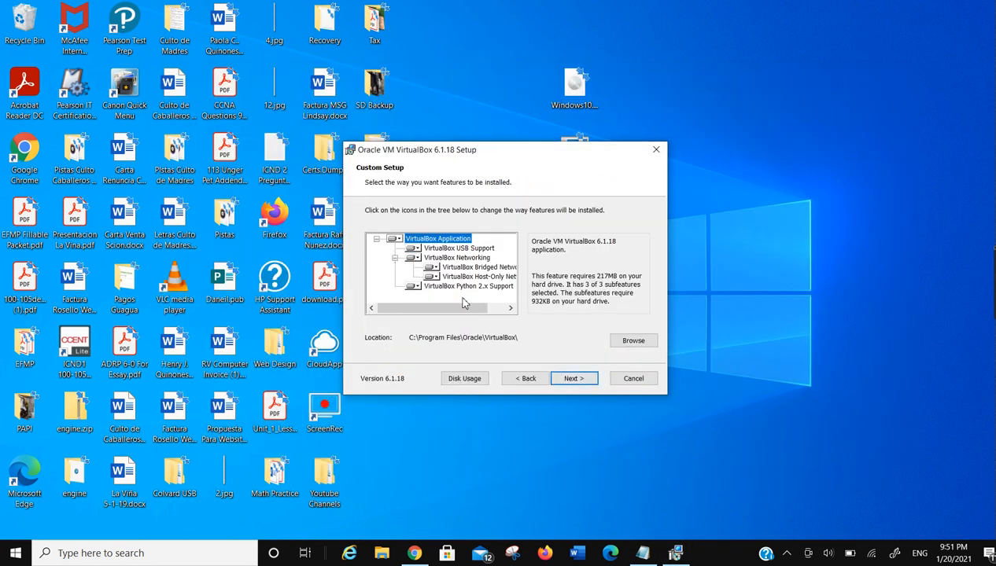
pyautogui.click(575, 382)
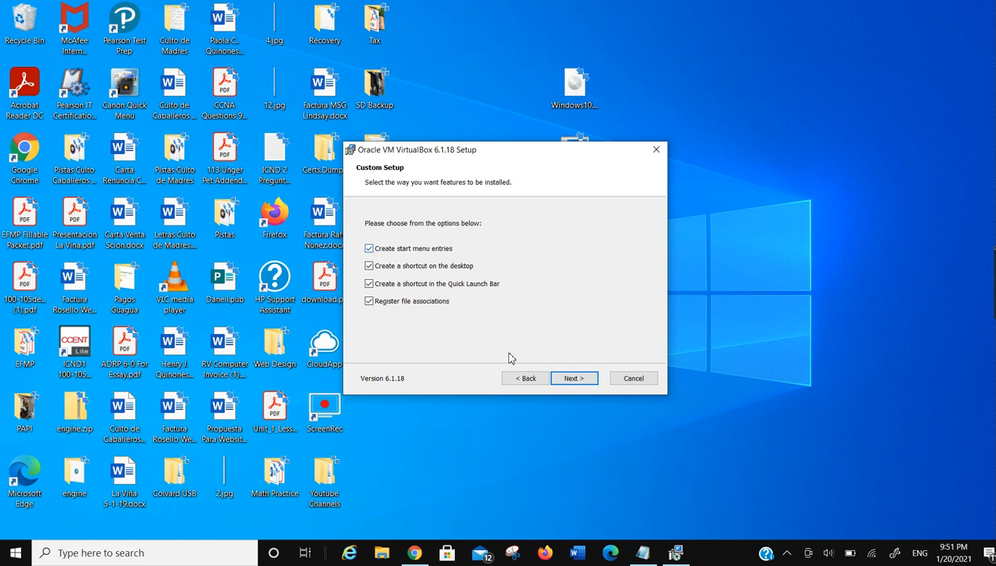
pyautogui.click(563, 381)
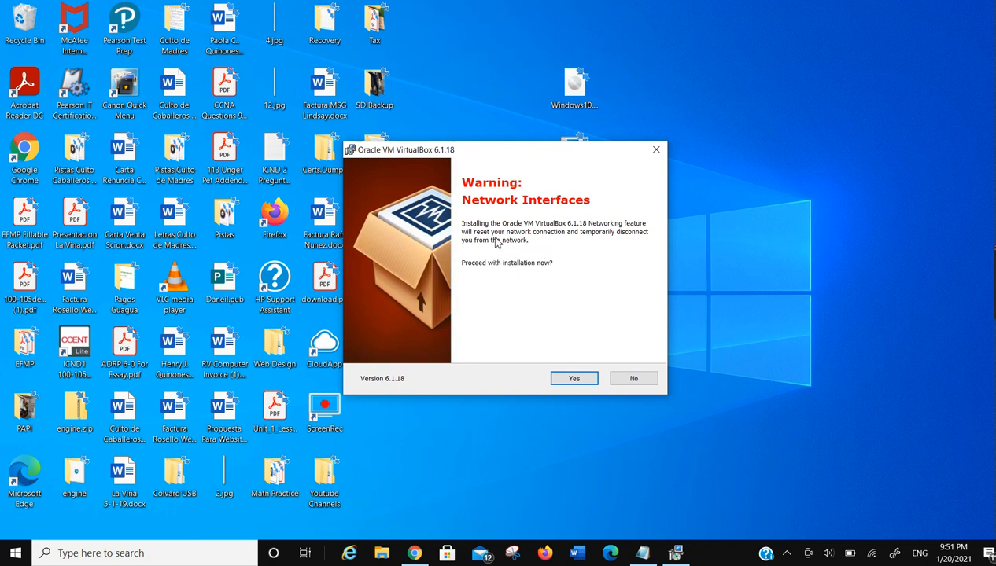
# Agree to the network interface reset, install VirtualBox 6.1.18, and finish setup with the program set to start after installation.
pyautogui.click(572, 382)
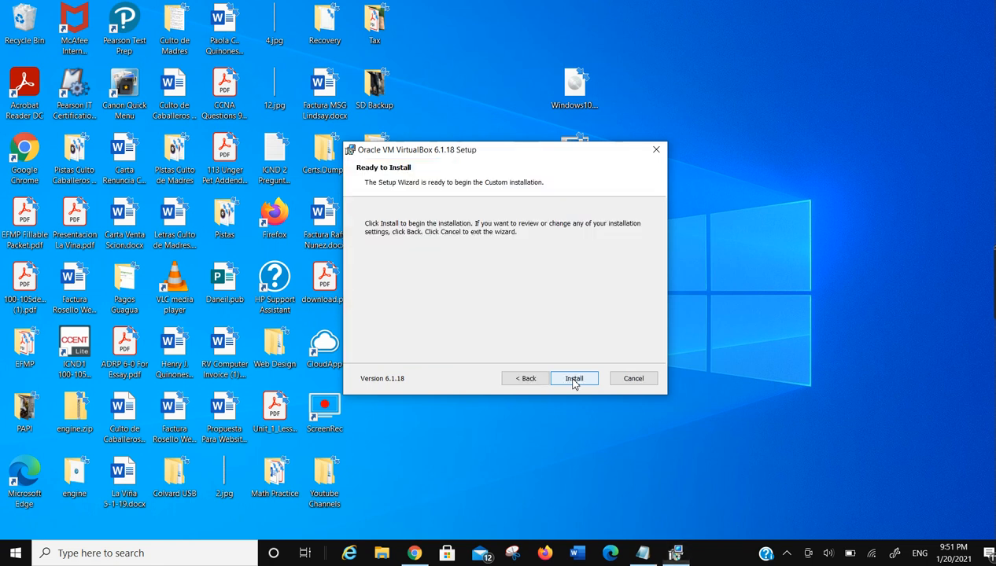
pyautogui.click(571, 383)
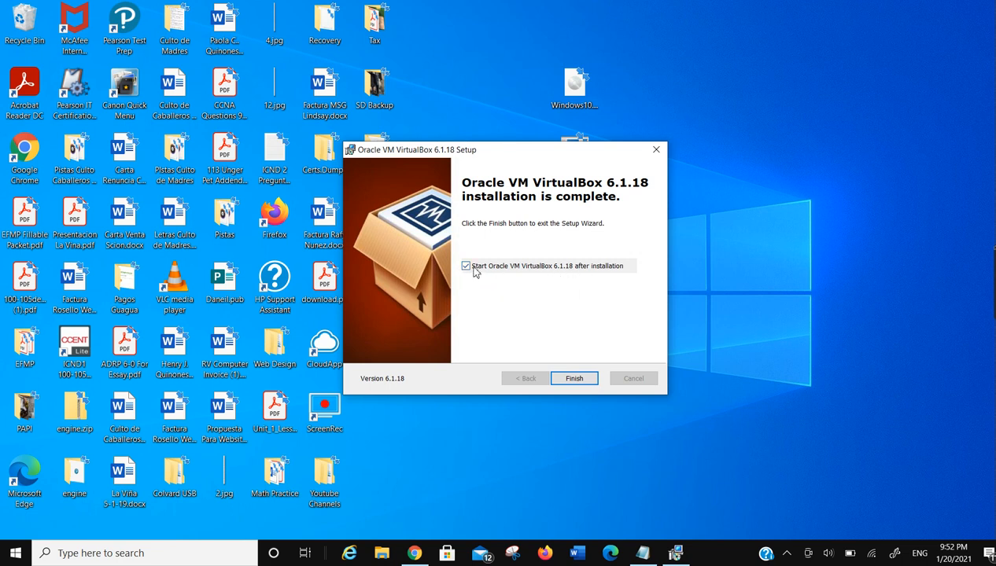
pyautogui.click(573, 379)
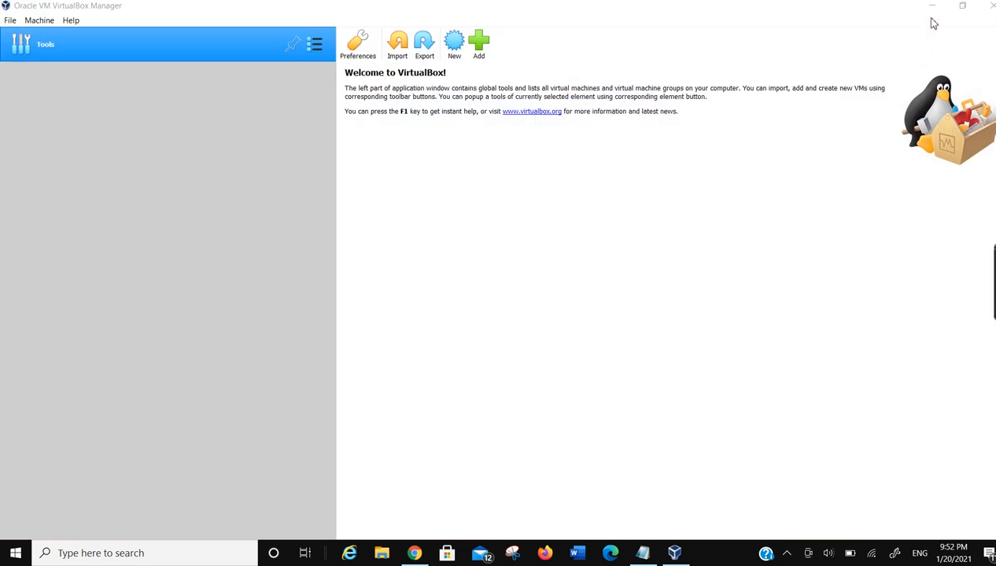
# Minimize VirtualBox Manager, reposition its desktop shortcut just beside the other icon columns, and reopen the manager window.
pyautogui.click(934, 16)
pyautogui.moveTo(382, 215); pyautogui.dragTo(579, 272)
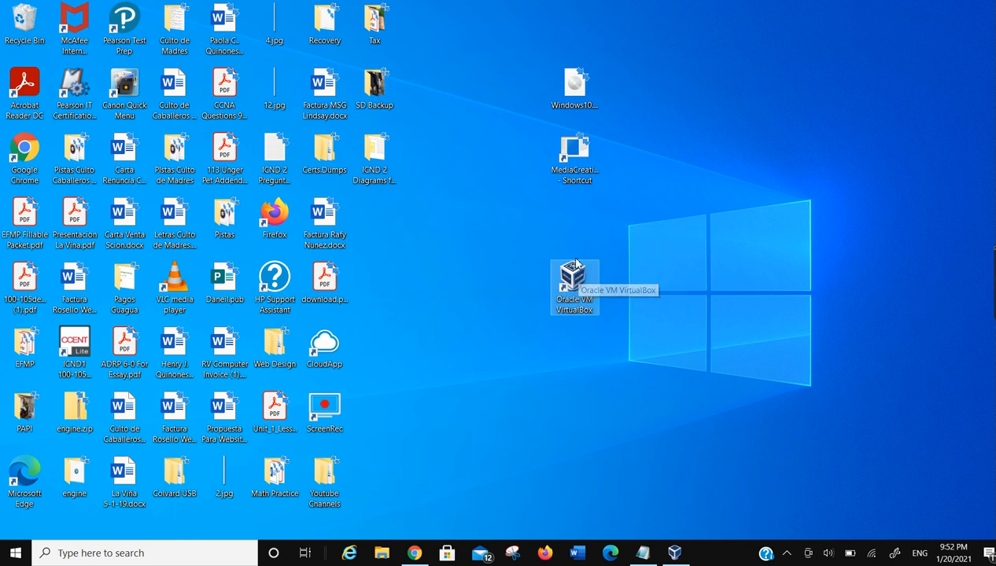
pyautogui.moveTo(579, 280); pyautogui.dragTo(411, 231)
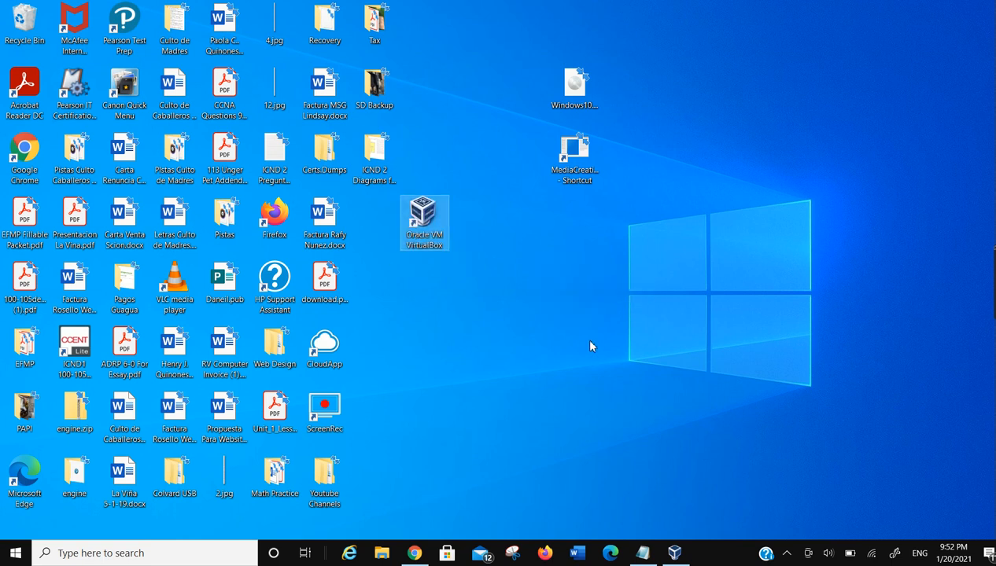
pyautogui.click(674, 553)
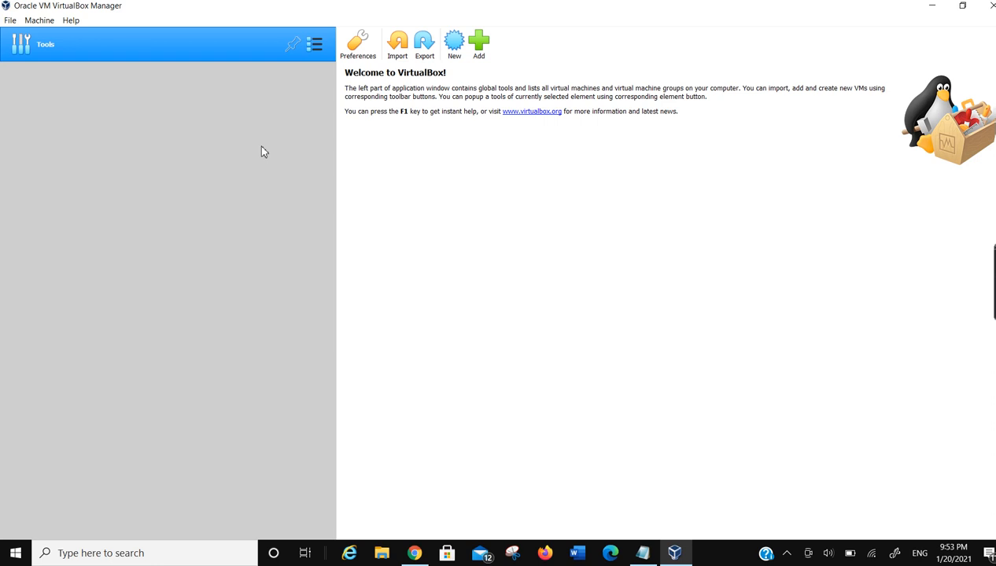
# Start a new virtual machine named Win10 PC, keeping the default machine folder and the type Microsoft Windows.
pyautogui.click(457, 44)
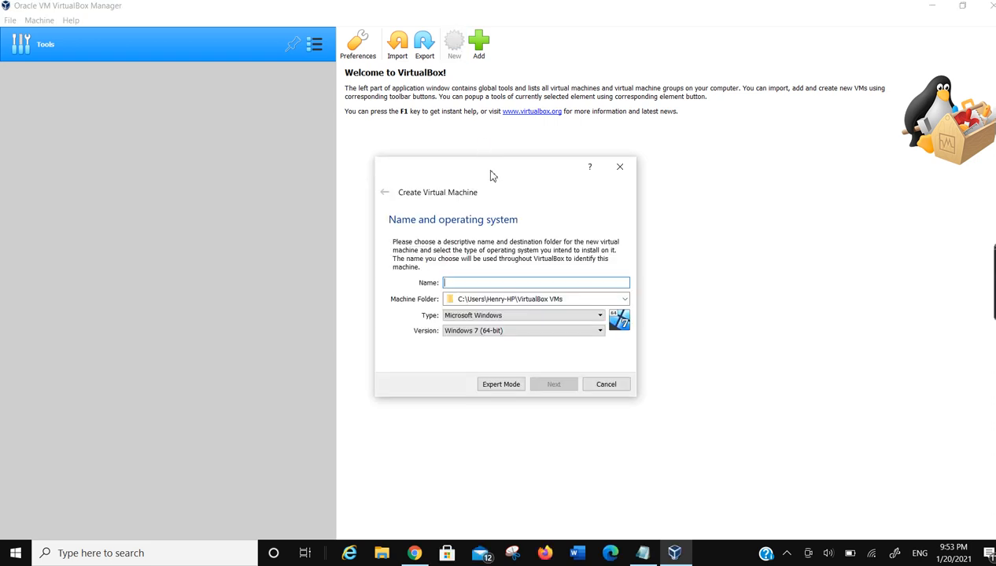
pyautogui.moveTo(486, 167); pyautogui.dragTo(485, 163)
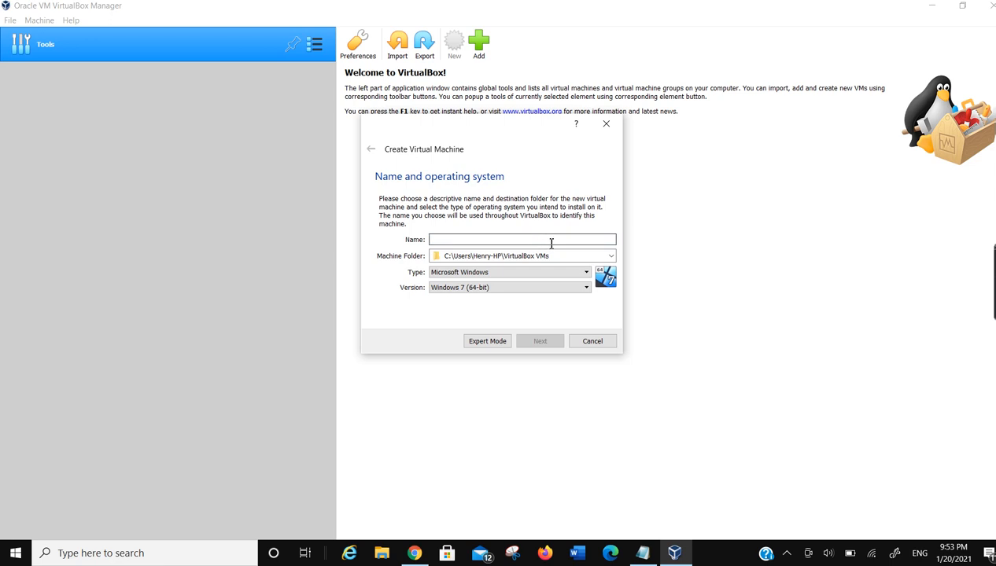
pyautogui.write('Win10 PC')
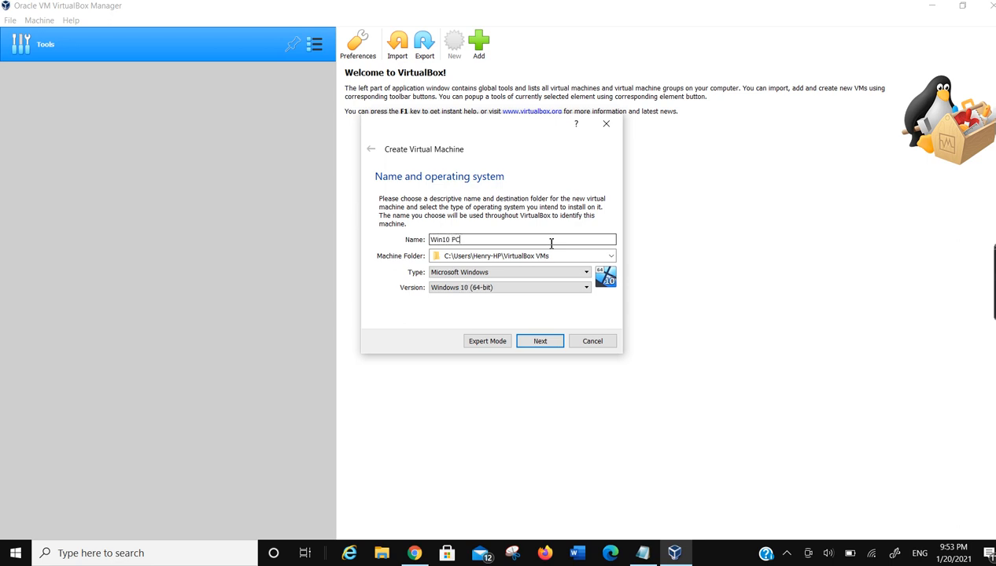
pyautogui.click(548, 256)
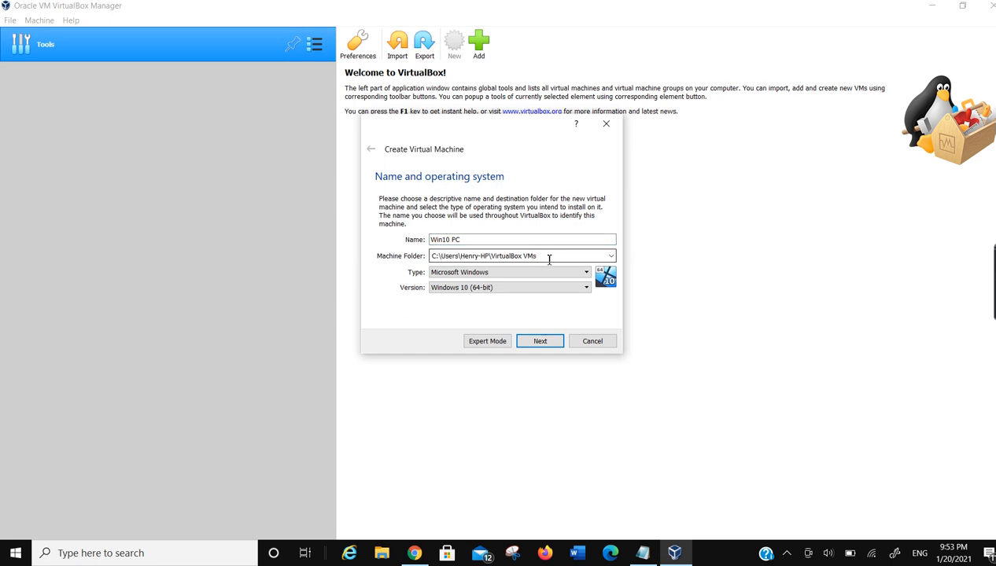
pyautogui.click(484, 277)
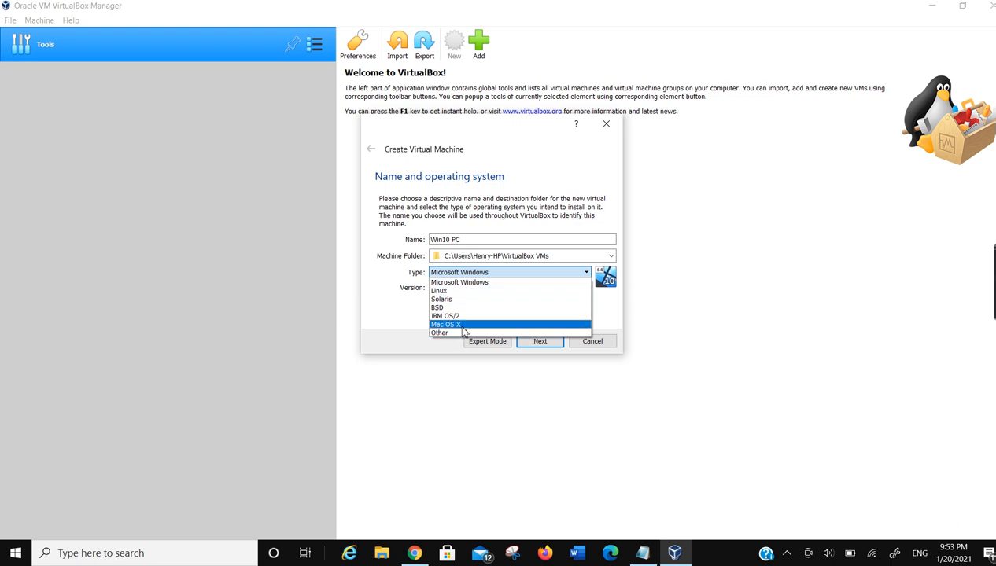
pyautogui.click(557, 282)
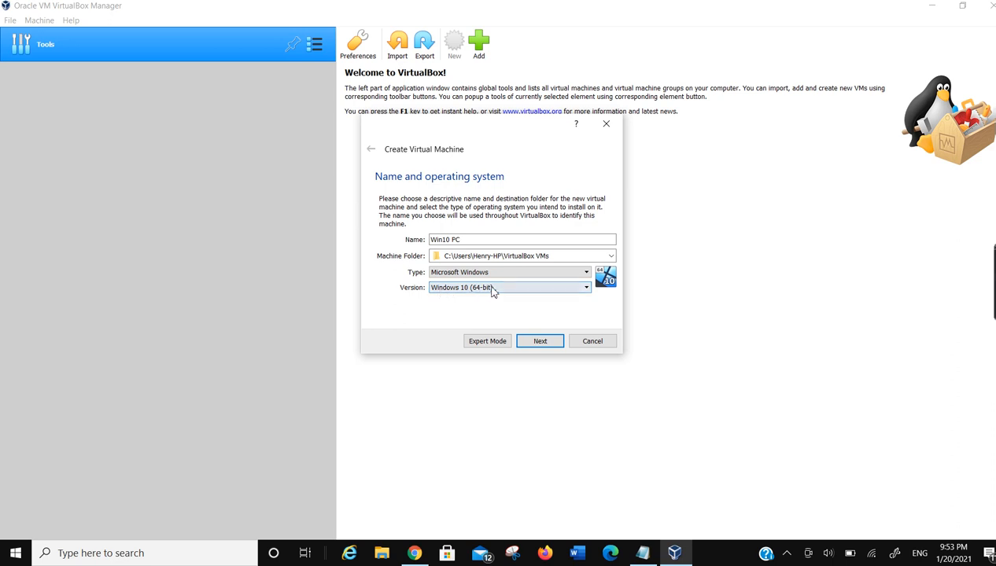
# Review the available versions, keep Windows 10 (64-bit) for the virtual machine, and continue to the memory size settings.
pyautogui.click(553, 293)
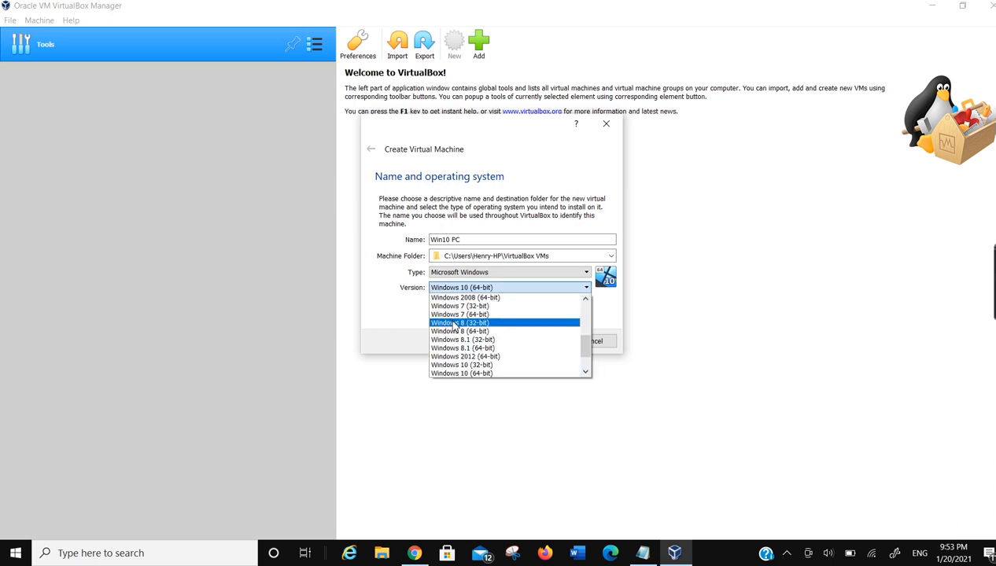
pyautogui.click(500, 289)
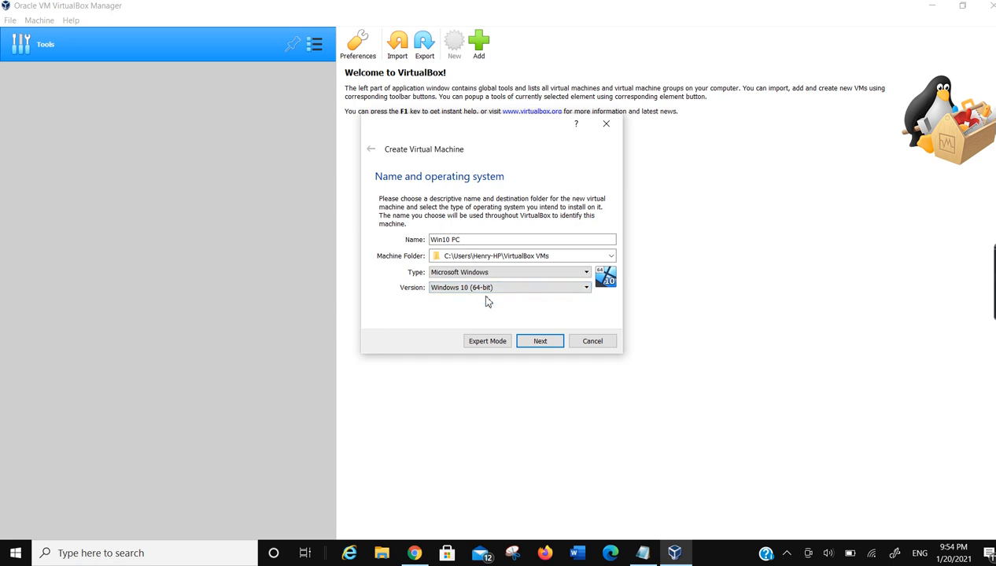
pyautogui.click(501, 289)
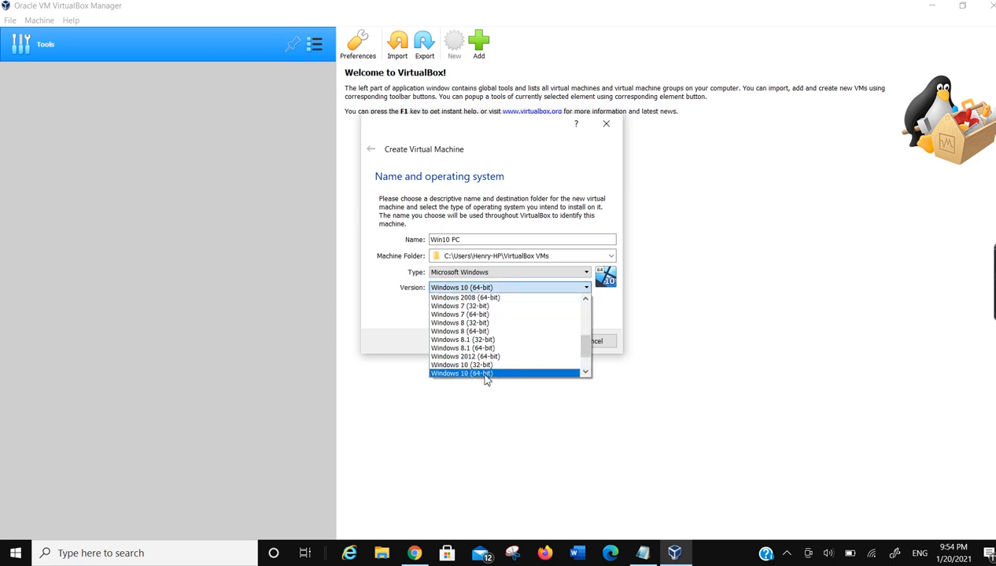
pyautogui.click(493, 290)
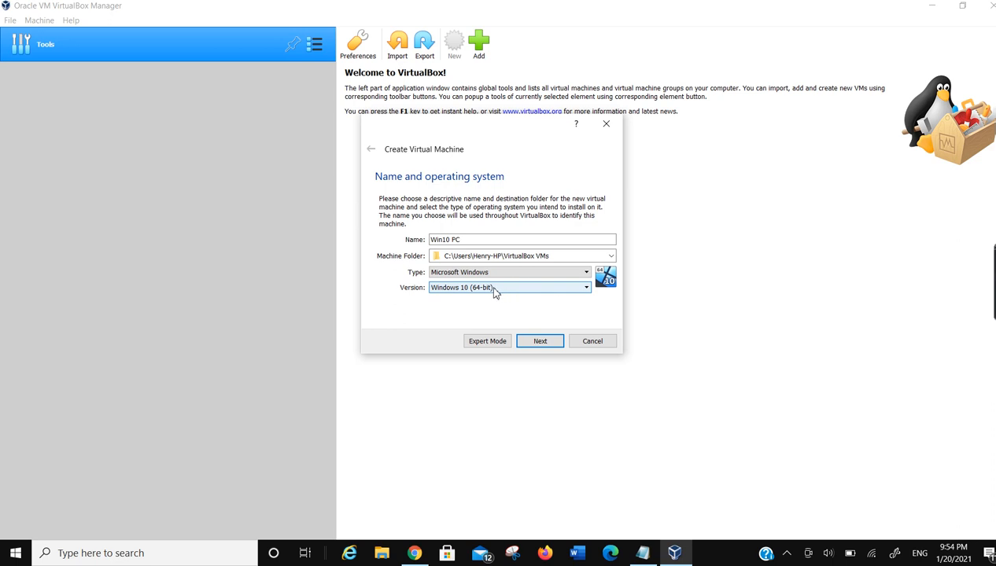
pyautogui.click(486, 288)
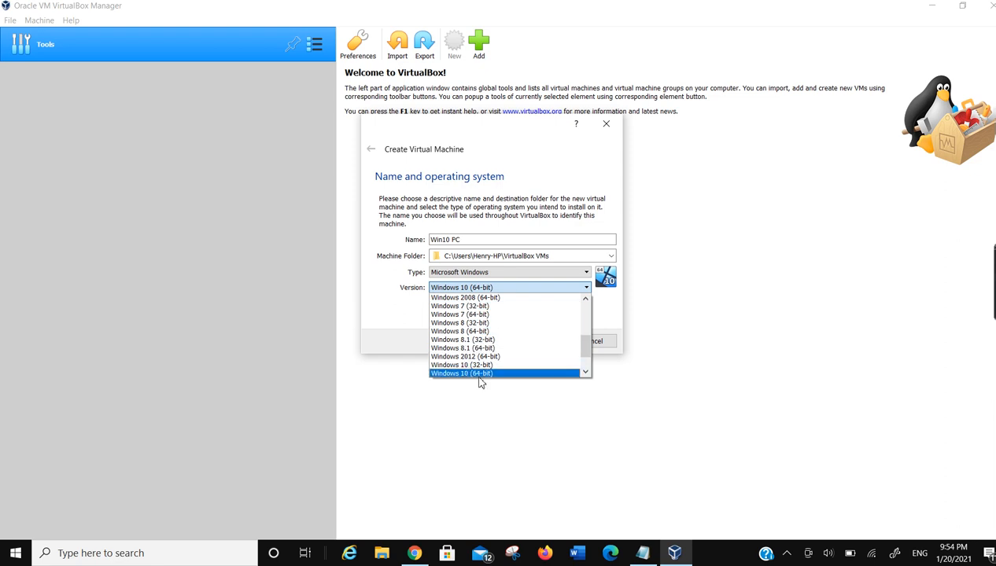
pyautogui.click(484, 289)
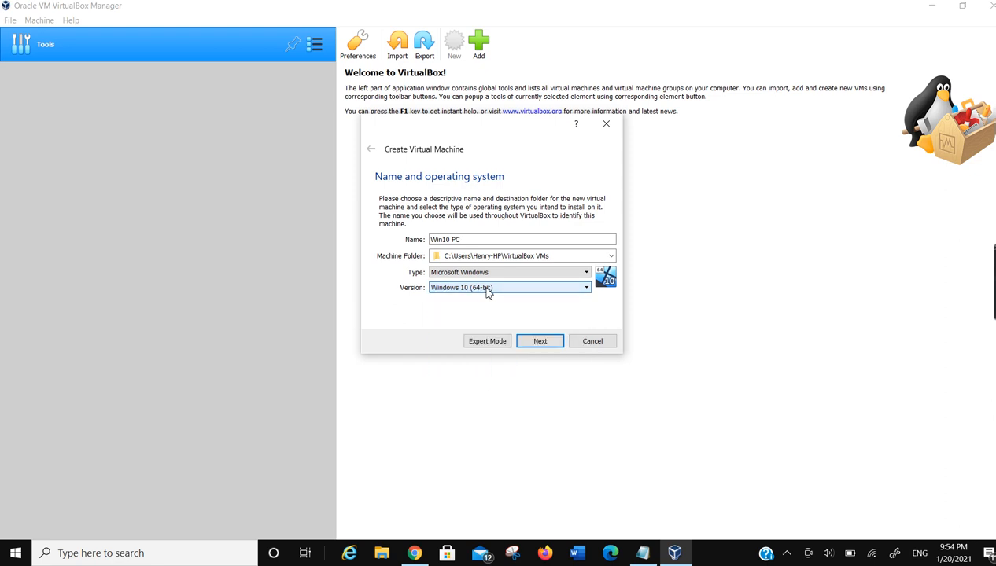
pyautogui.click(537, 342)
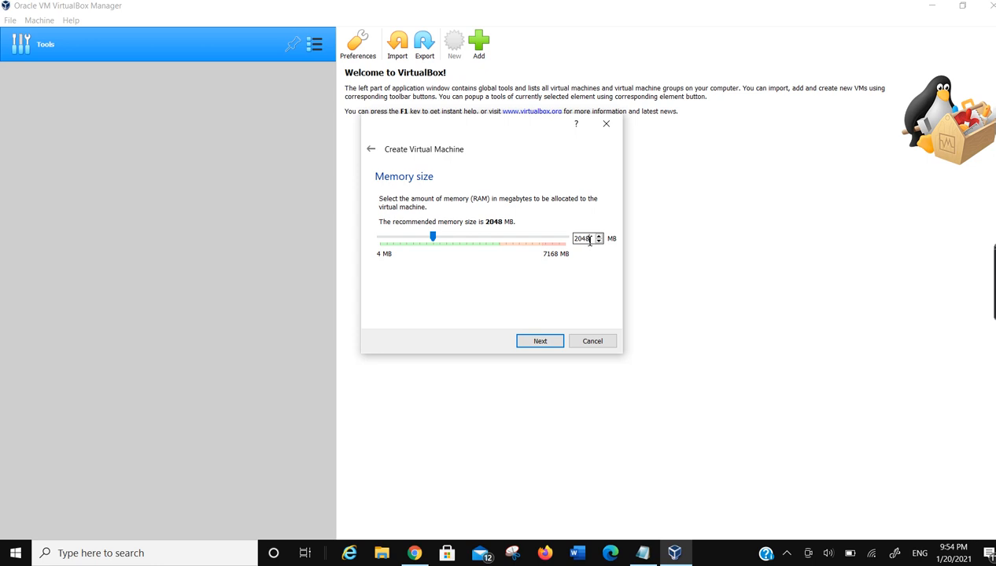
# Set the virtual machine's memory size to 3096 MB and continue to the hard disk options.
pyautogui.press('BackSpace')
pyautogui.press('BackSpace')
pyautogui.press('BackSpace')
pyautogui.write('3096')
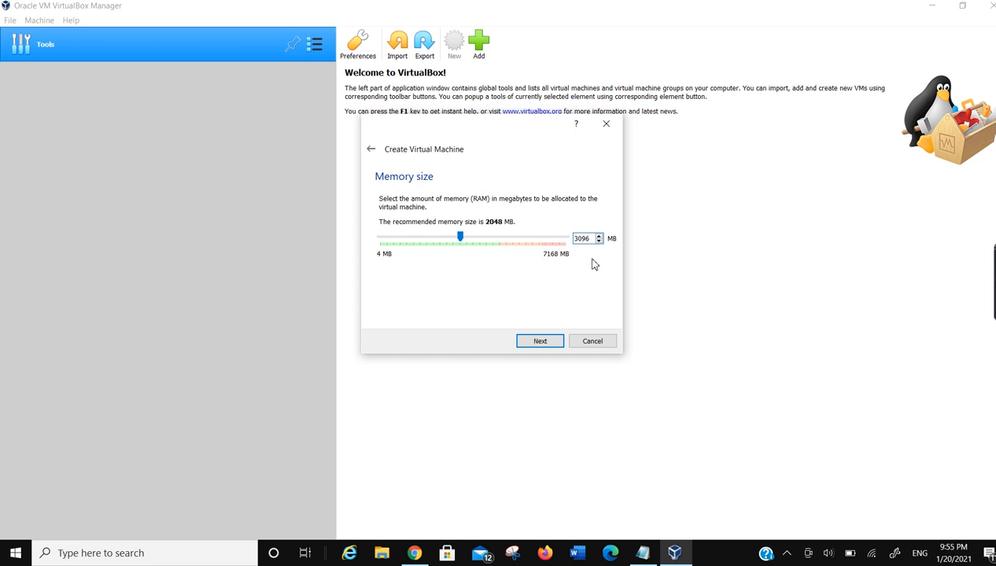
pyautogui.click(540, 341)
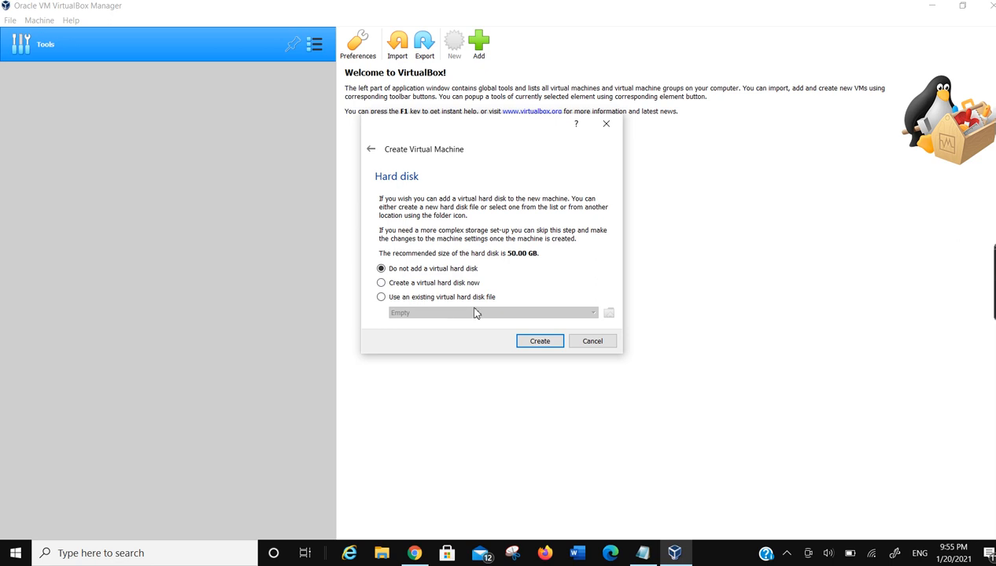
pyautogui.click(381, 297)
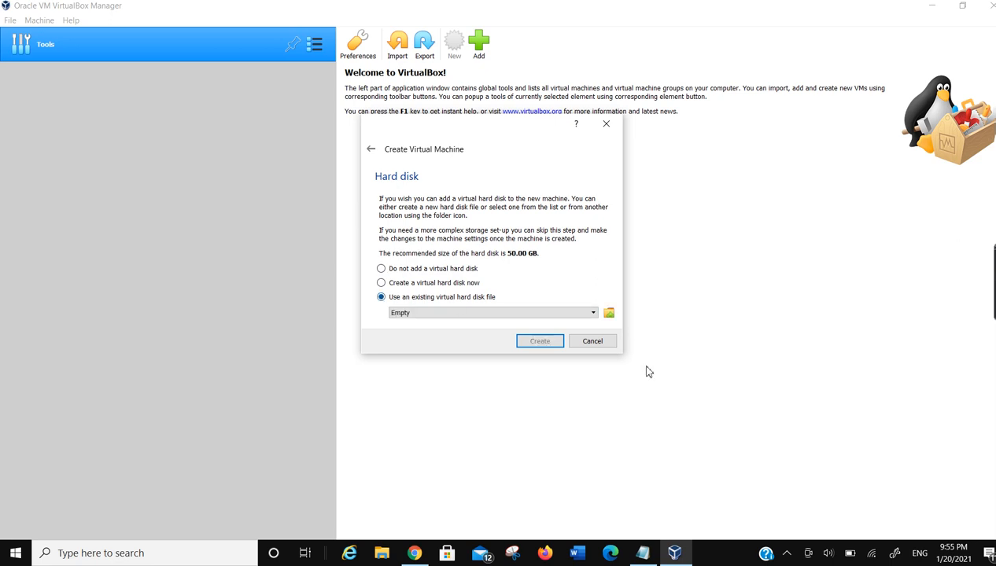
pyautogui.click(610, 315)
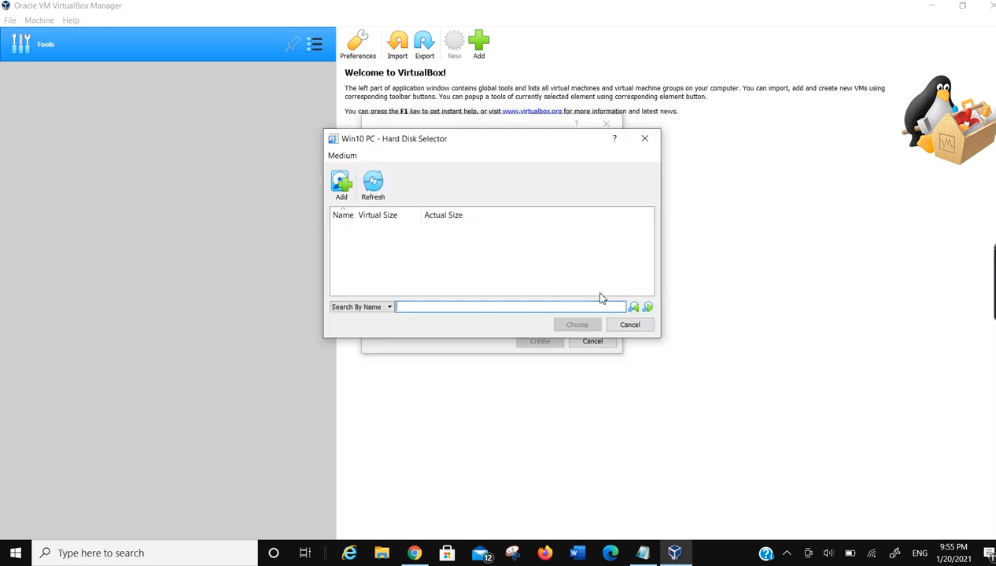
pyautogui.click(633, 330)
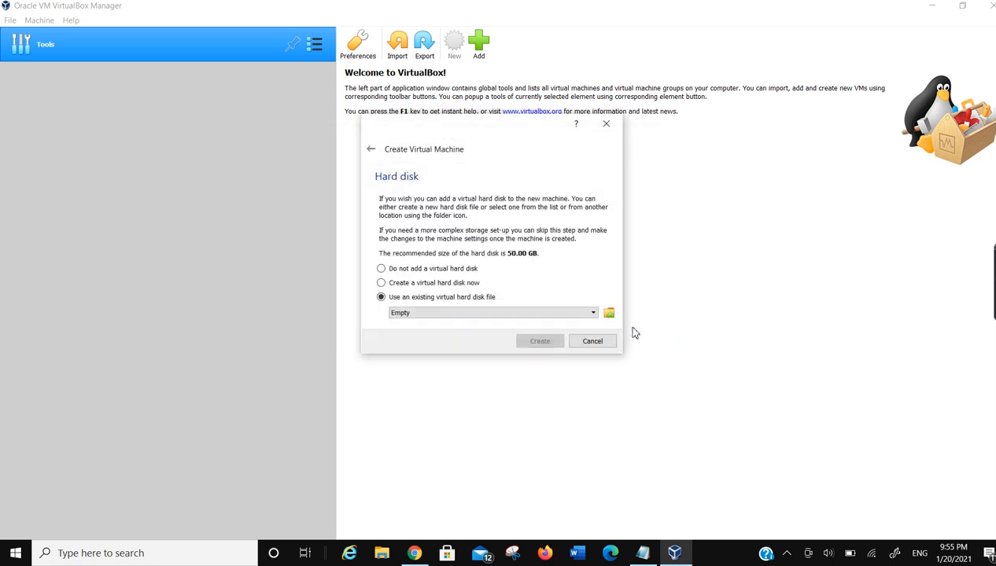
# Choose to create a virtual hard disk now, keeping the VDI file type and using fixed size storage.
pyautogui.click(382, 284)
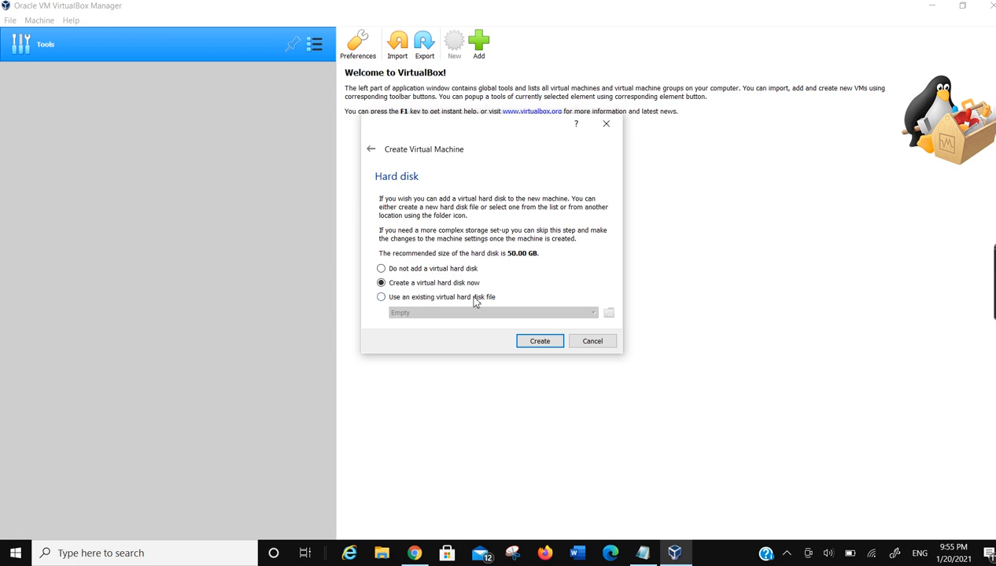
pyautogui.click(540, 342)
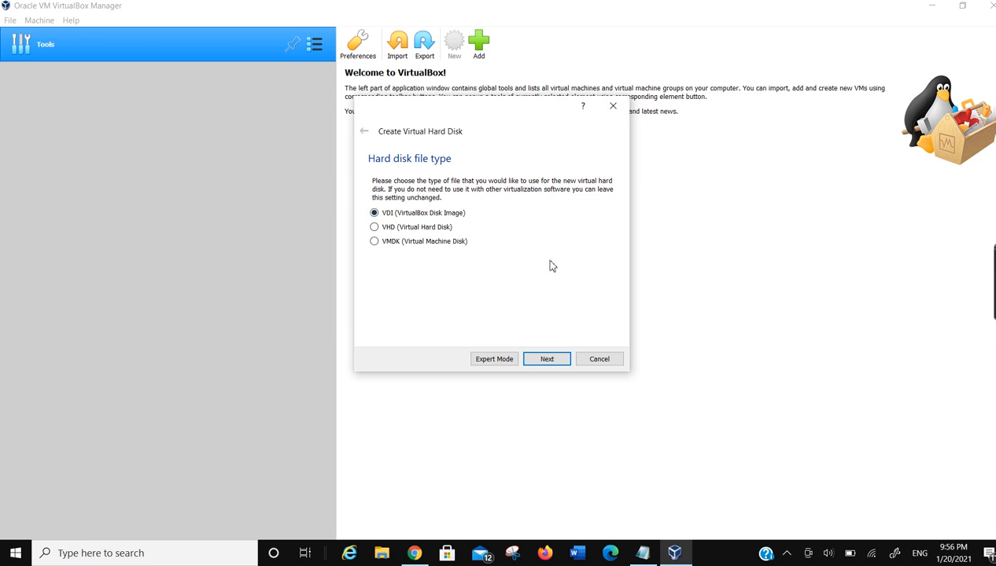
pyautogui.click(544, 361)
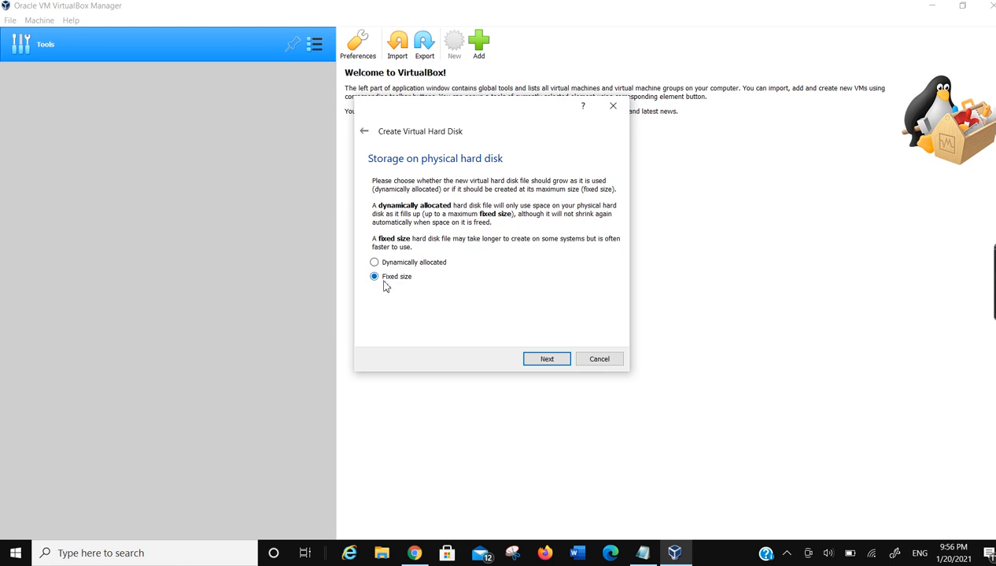
pyautogui.click(547, 361)
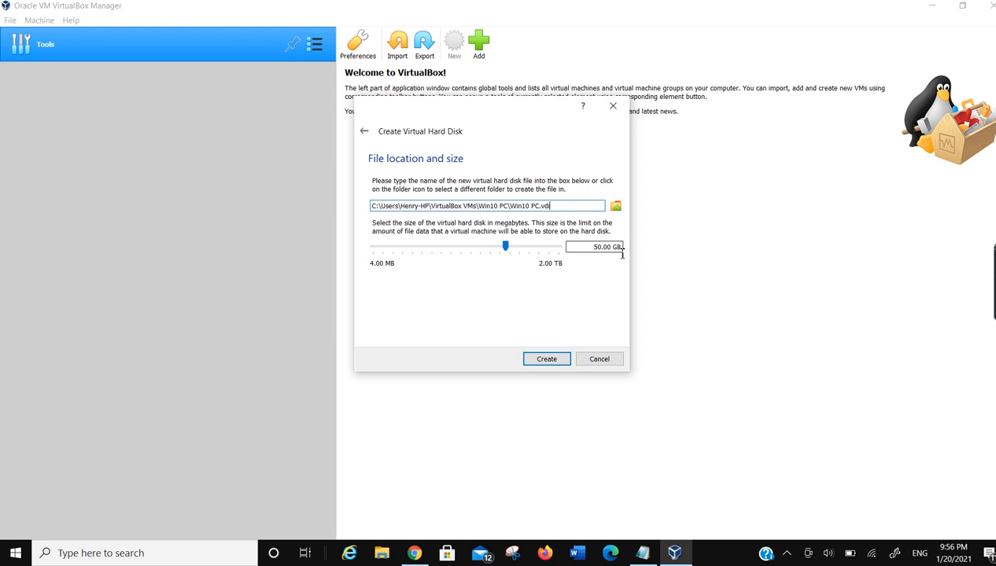
# Try a virtual hard disk size of 125 GB.
pyautogui.moveTo(622, 254)
pyautogui.press('BackSpace')
pyautogui.press('BackSpace')
pyautogui.write('125')
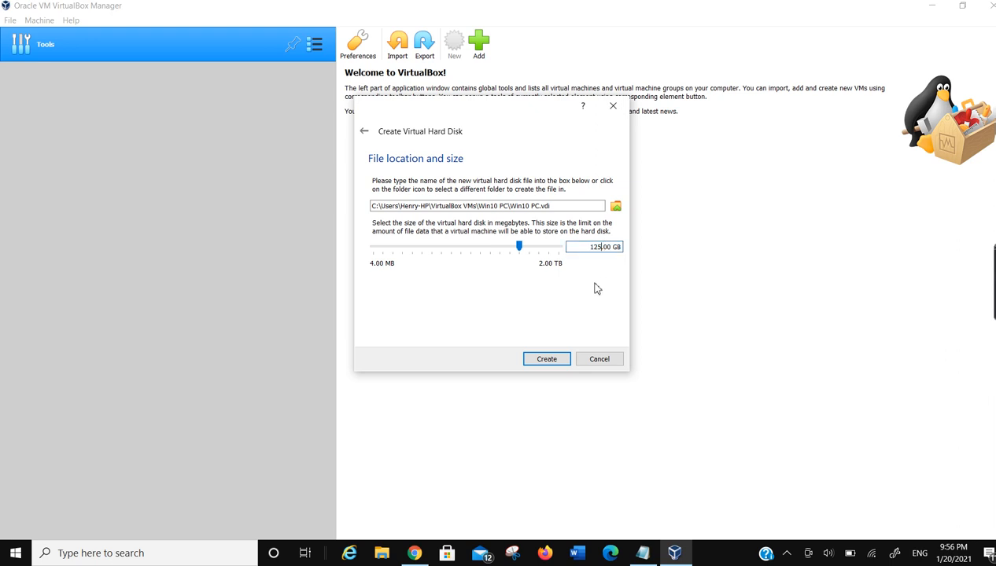
# Set the virtual hard disk size to 50 GB and create the disk in the default location.
pyautogui.press('BackSpace')
pyautogui.press('BackSpace')
pyautogui.press('BackSpace')
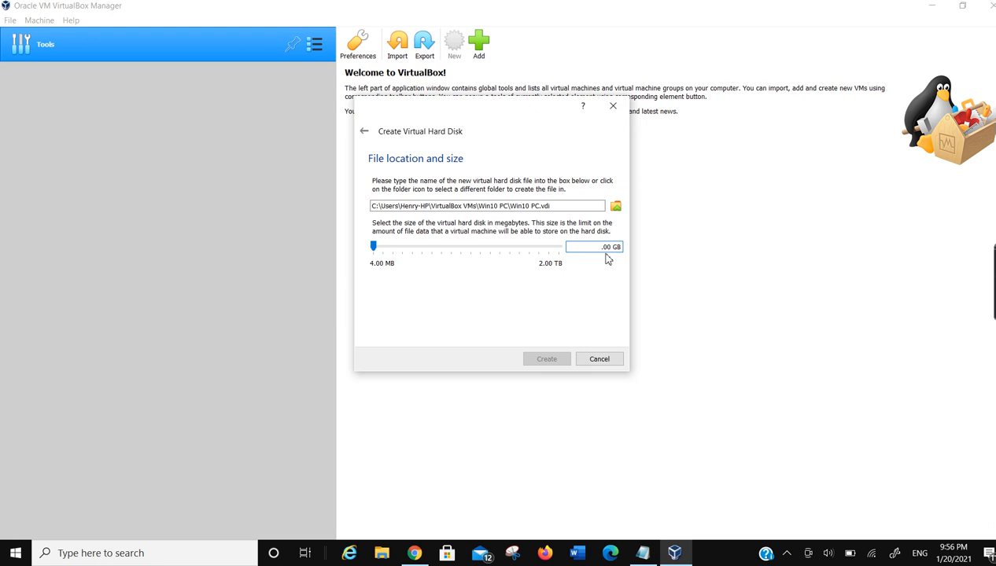
pyautogui.write('50')
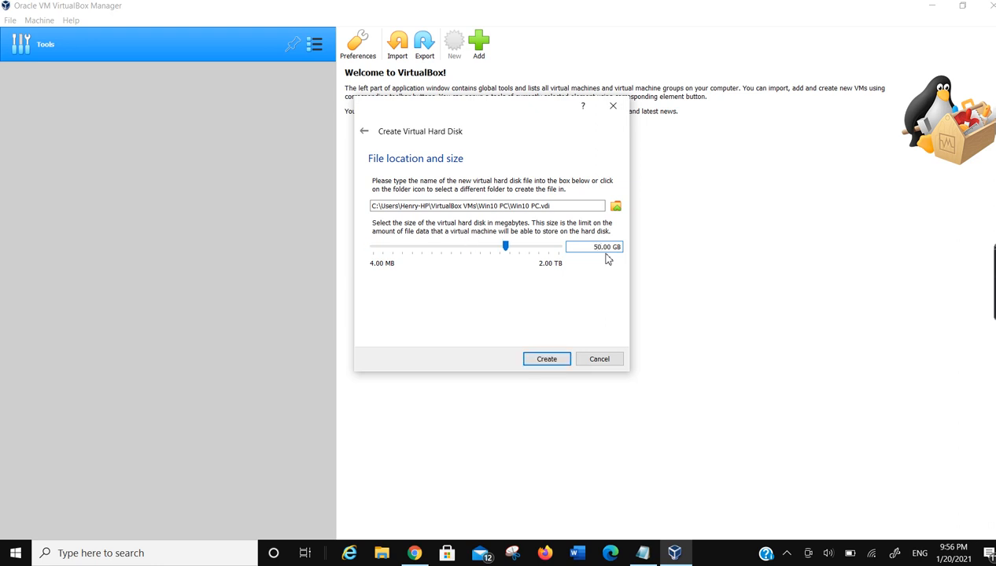
pyautogui.click(547, 362)
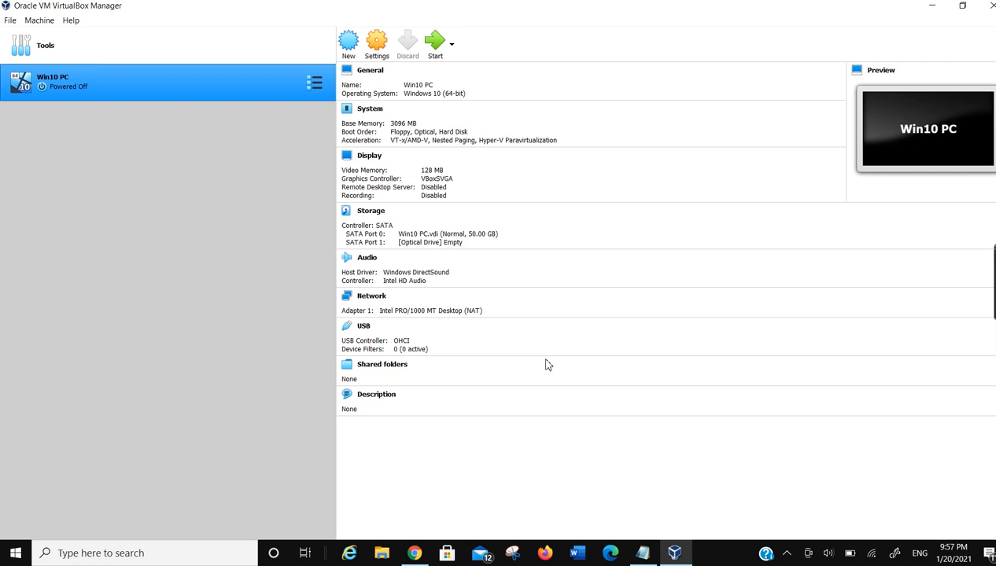
# Open the settings of the Win10 PC machine and review its basic name, type and version options.
pyautogui.click(377, 43)
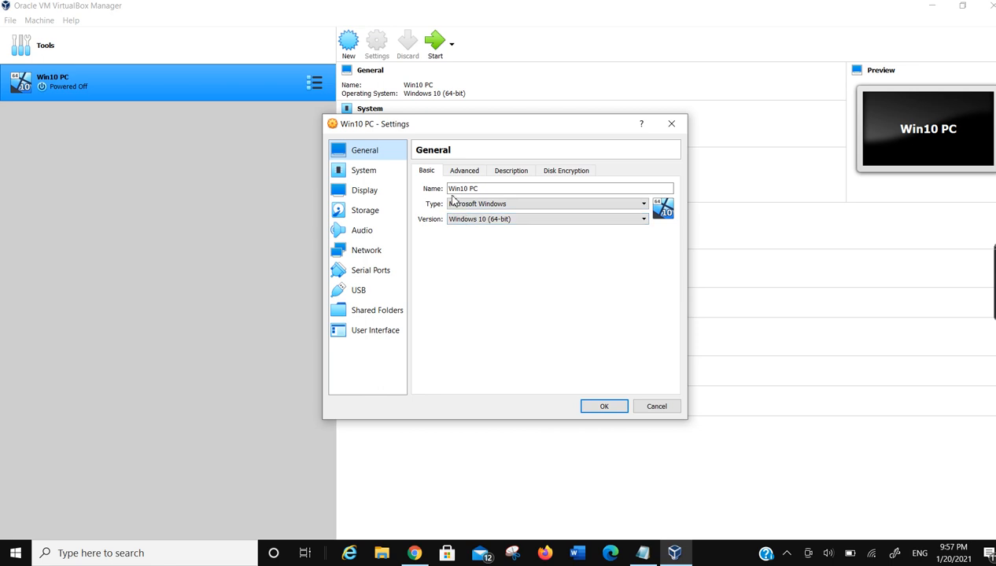
pyautogui.click(483, 191)
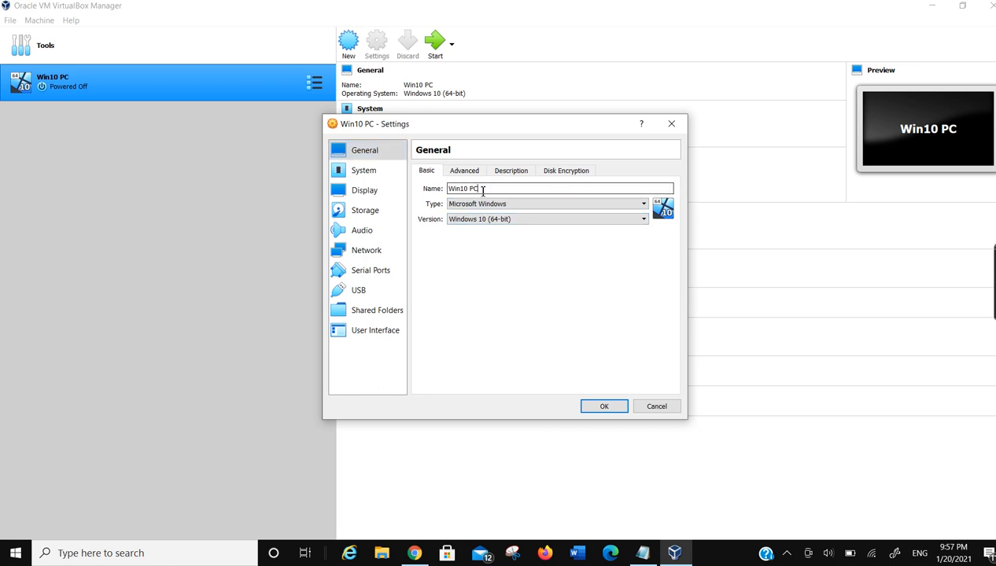
pyautogui.click(477, 206)
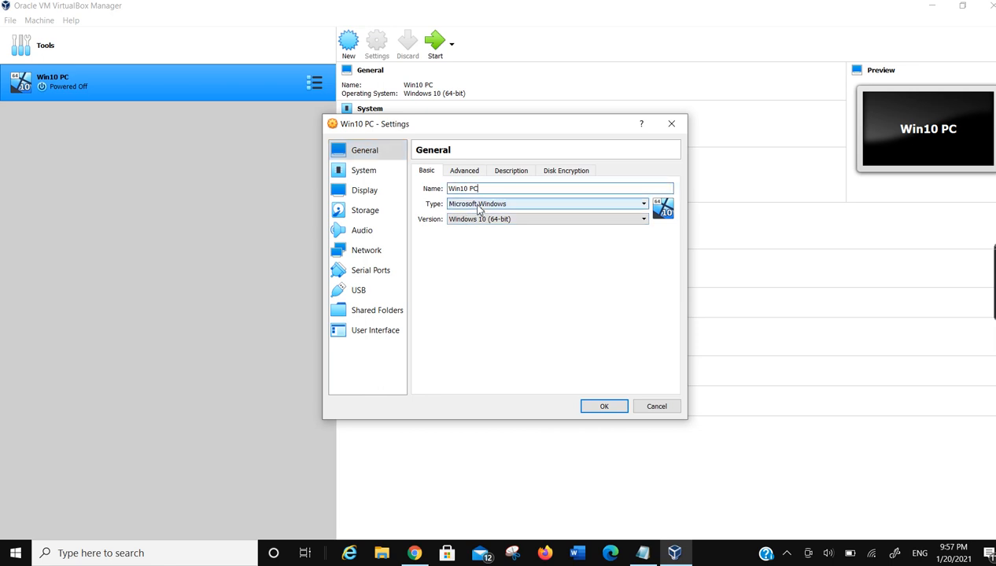
pyautogui.click(477, 213)
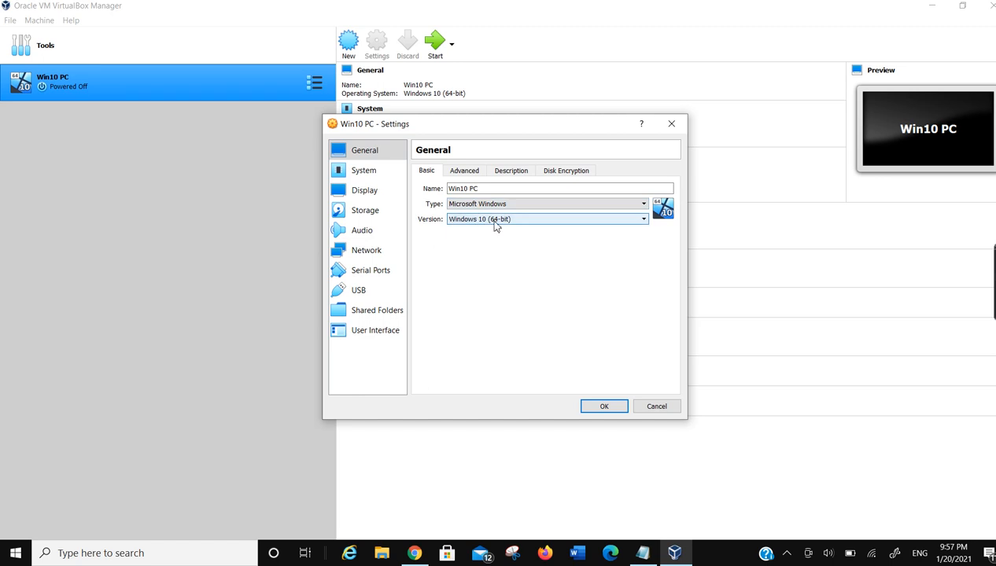
pyautogui.click(643, 206)
pyautogui.click(644, 208)
pyautogui.click(645, 219)
pyautogui.click(646, 221)
# Set both Shared Clipboard and Drag'n'Drop to Bidirectional for the virtual machine.
pyautogui.click(469, 172)
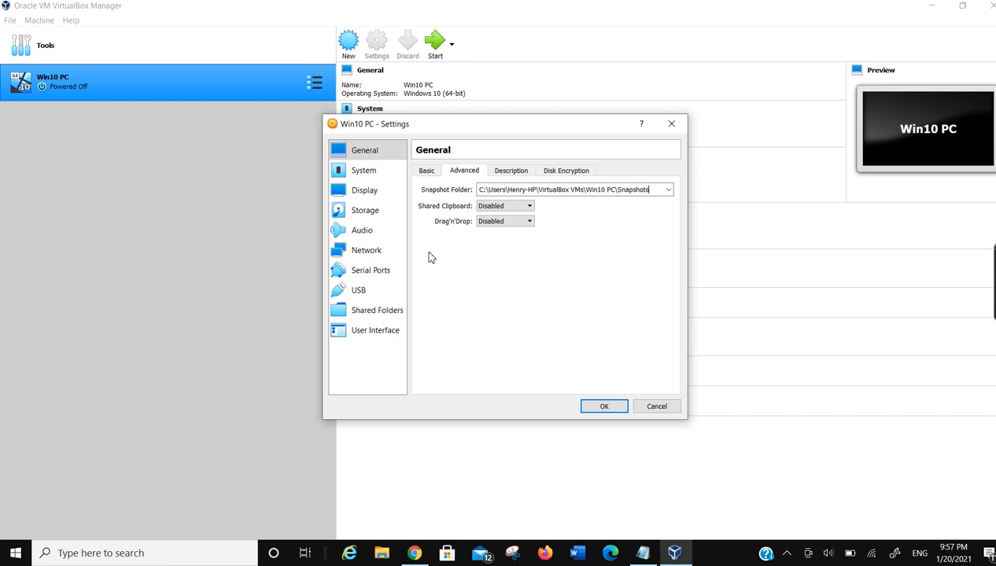
pyautogui.click(528, 207)
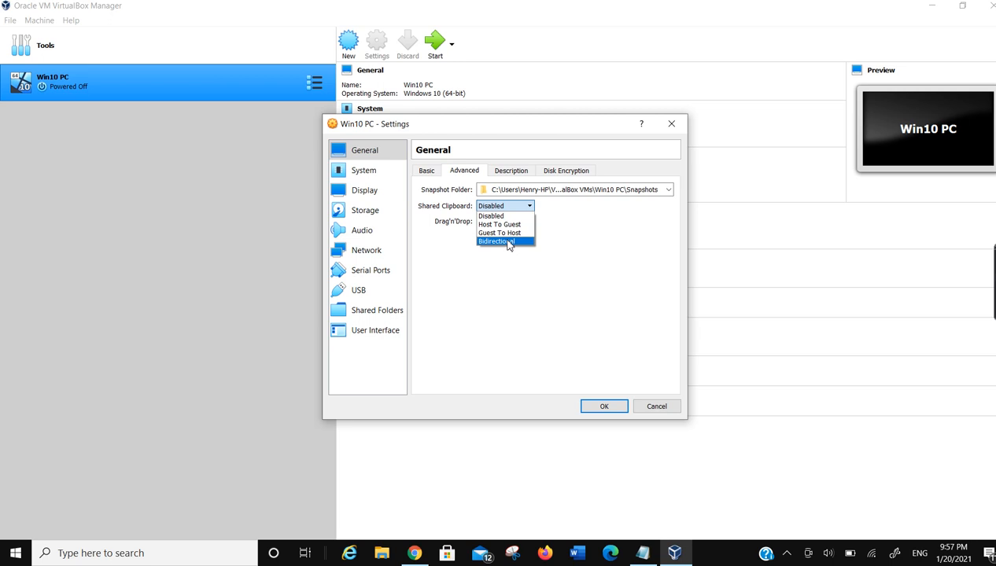
pyautogui.click(508, 243)
pyautogui.click(527, 222)
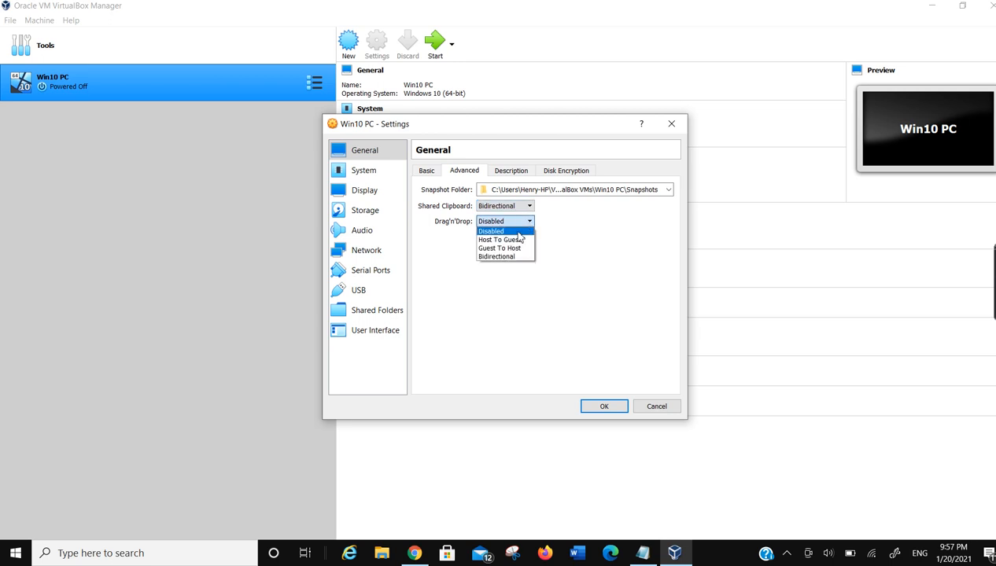
pyautogui.click(507, 257)
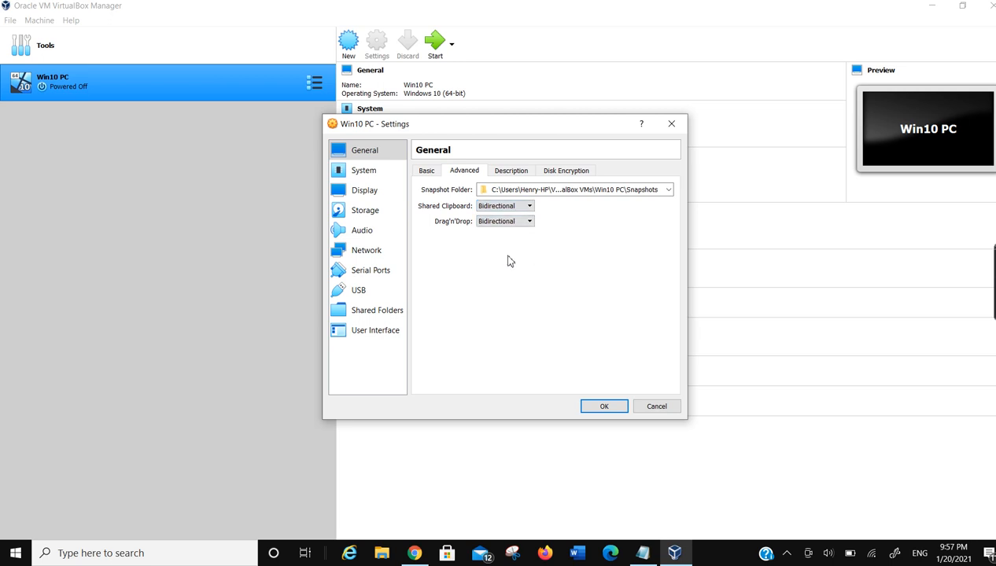
# Review the machine's description, disk encryption and motherboard settings, leaving disk encryption turned off.
pyautogui.click(512, 172)
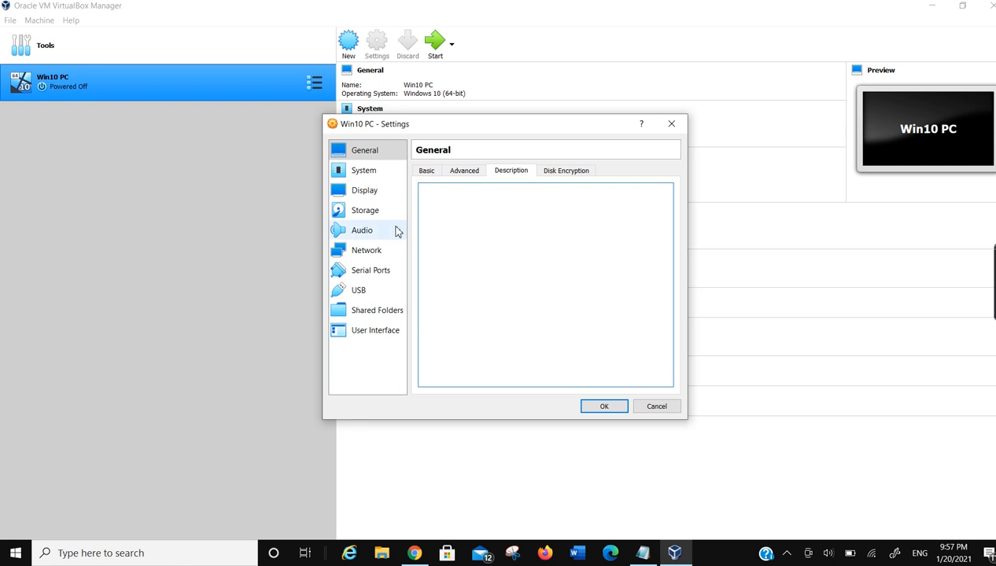
pyautogui.click(563, 171)
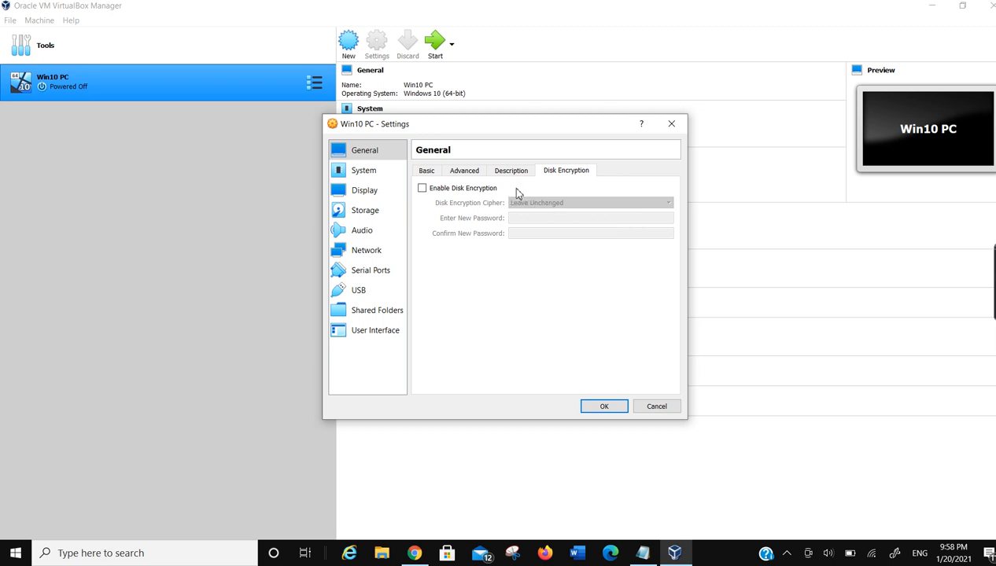
pyautogui.click(422, 189)
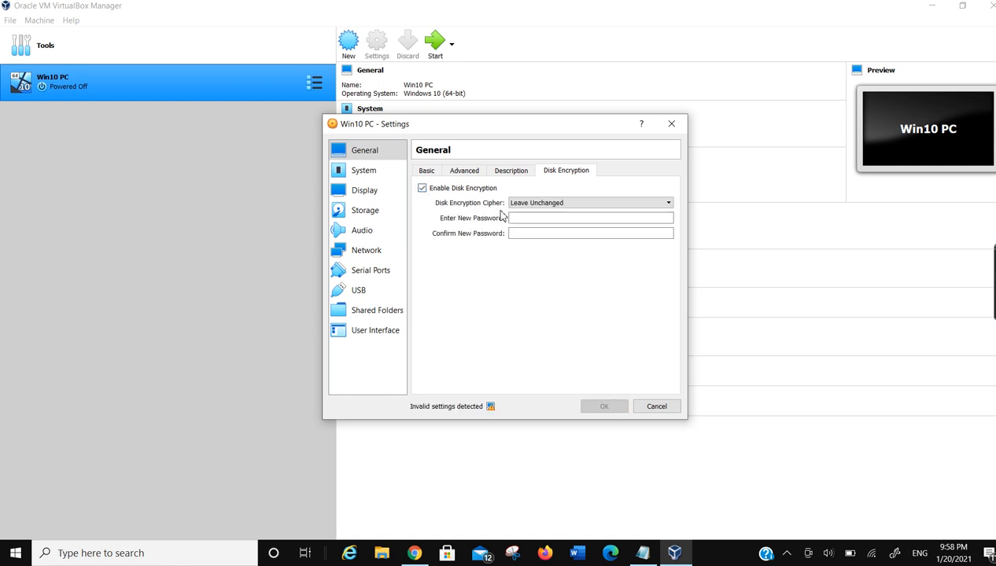
pyautogui.click(421, 192)
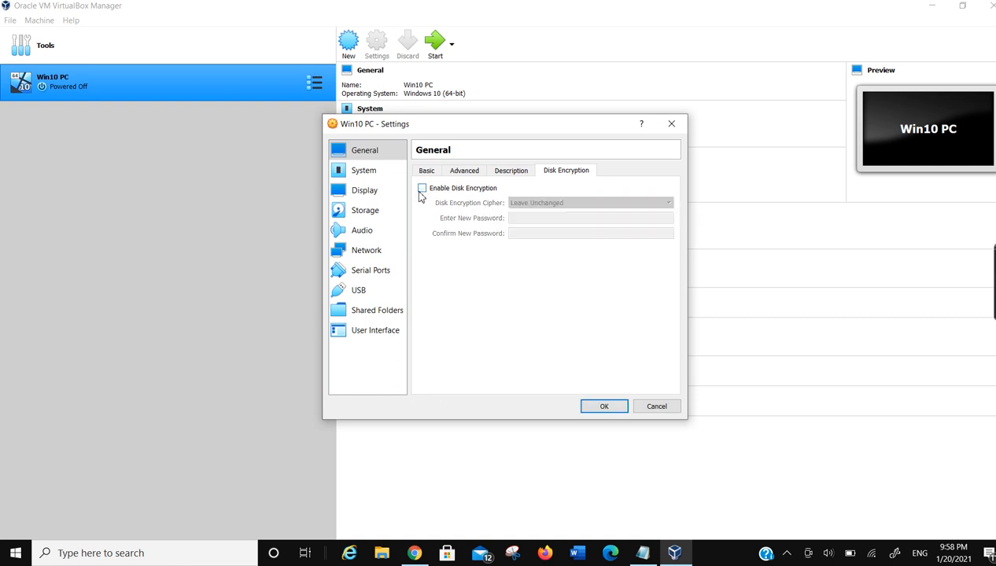
pyautogui.click(367, 171)
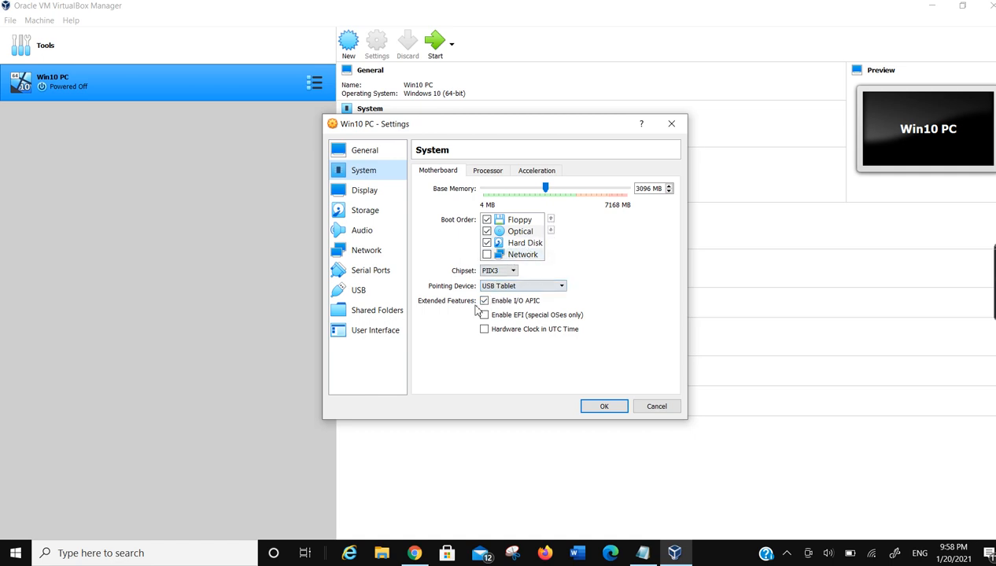
# Enable 3D acceleration for the machine's display, and check the remote display and recording options.
pyautogui.click(363, 192)
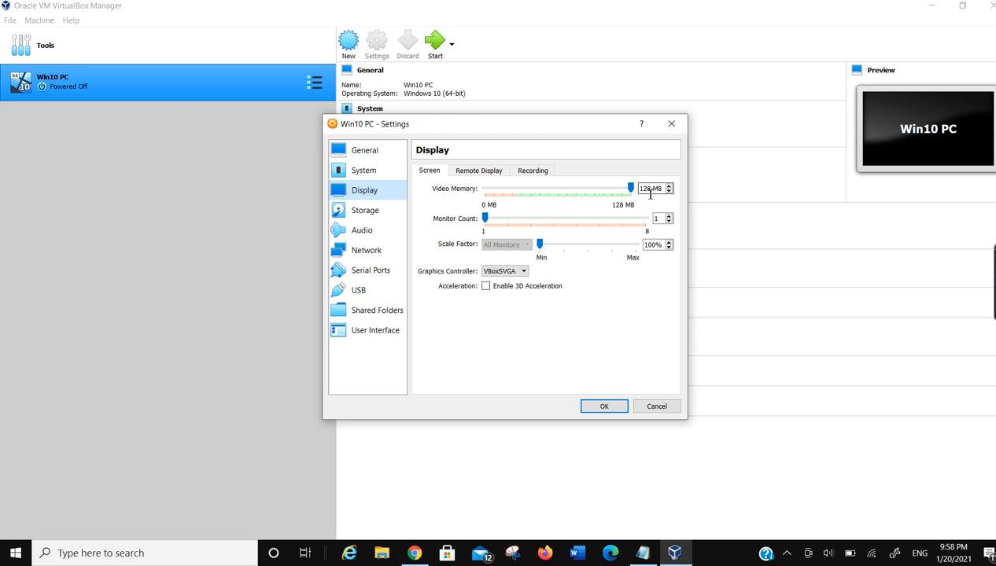
pyautogui.click(486, 288)
pyautogui.click(486, 288)
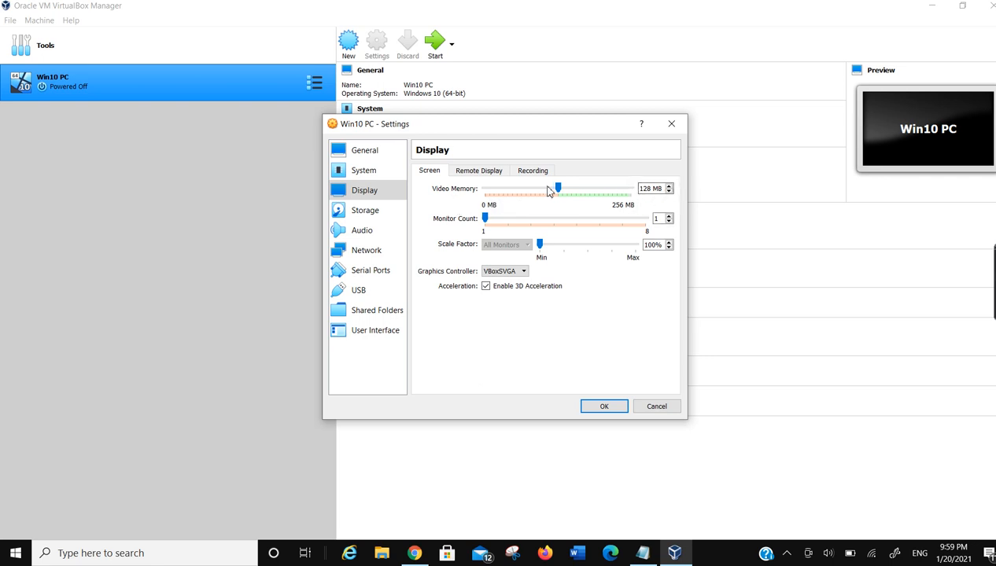
pyautogui.click(477, 171)
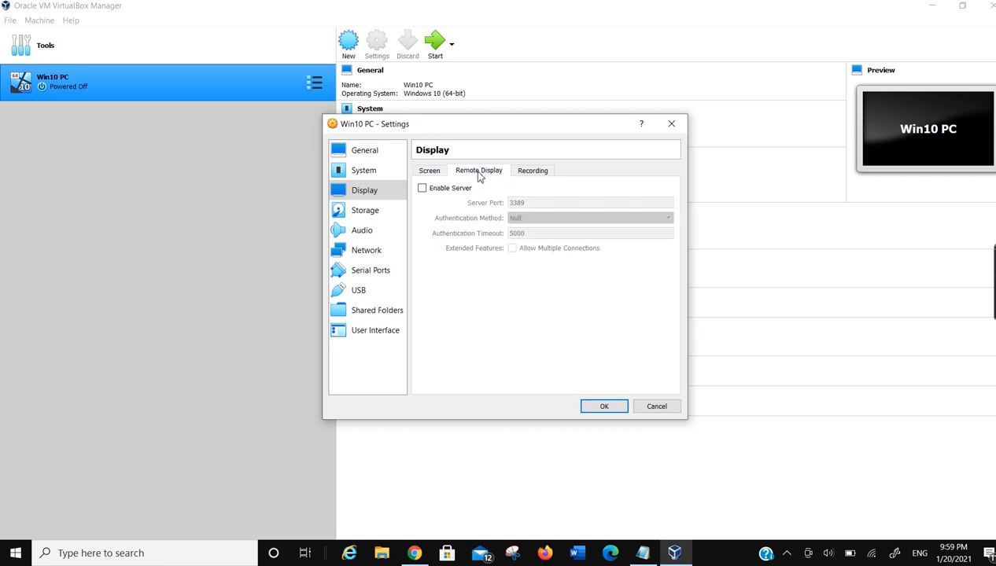
pyautogui.click(527, 177)
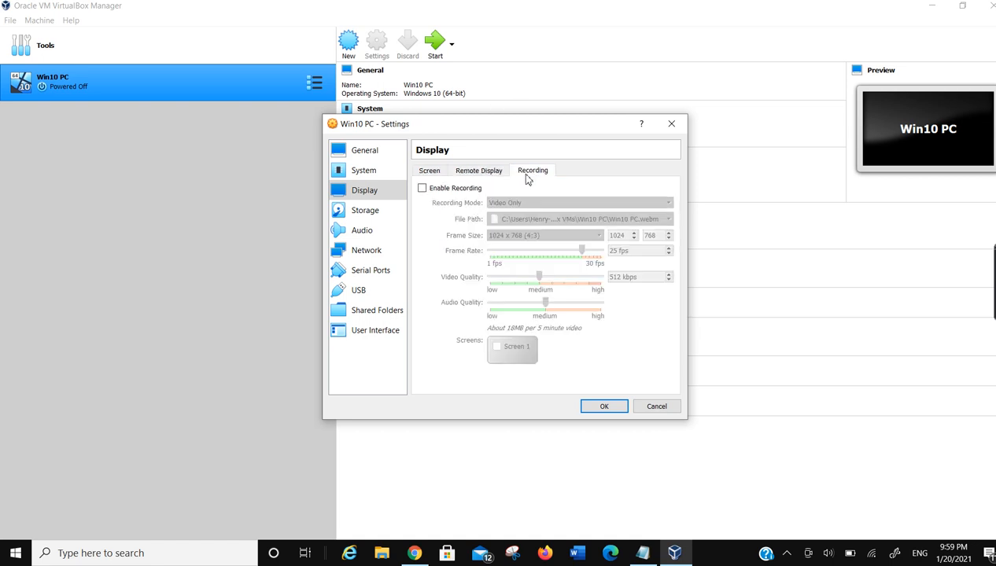
pyautogui.click(430, 174)
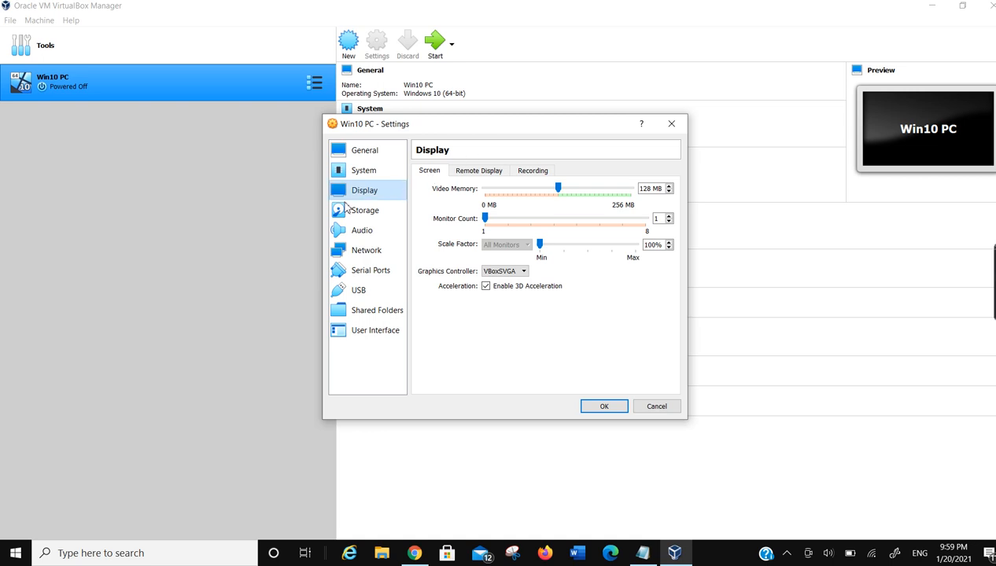
# Load Windows10.iso into the machine's empty optical drive on the SATA controller.
pyautogui.click(373, 211)
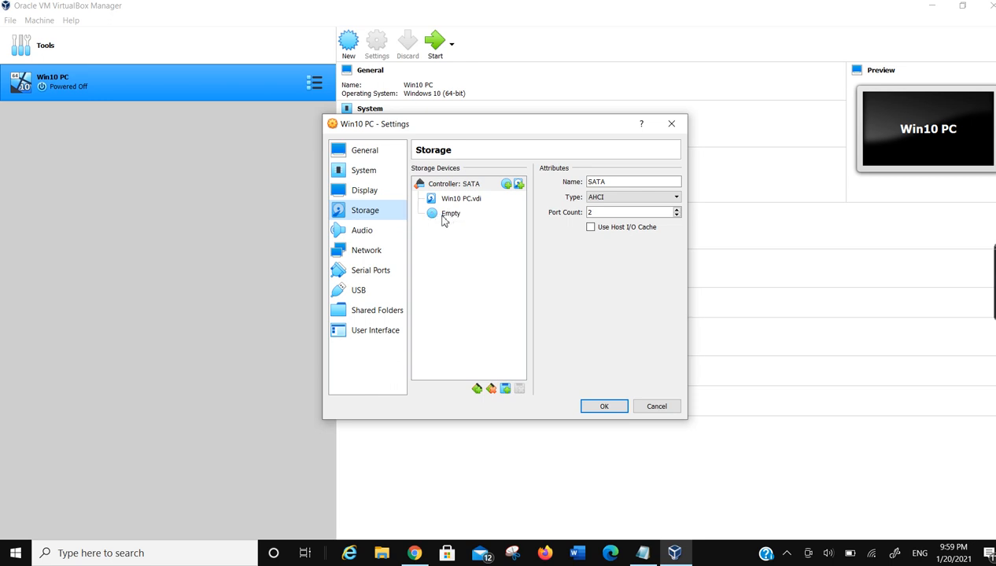
pyautogui.click(446, 219)
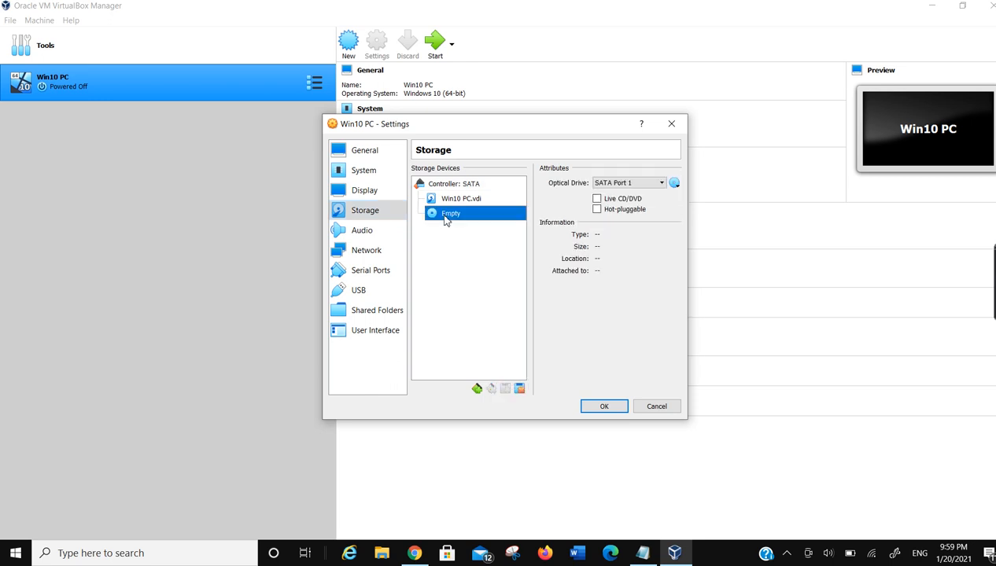
pyautogui.click(674, 185)
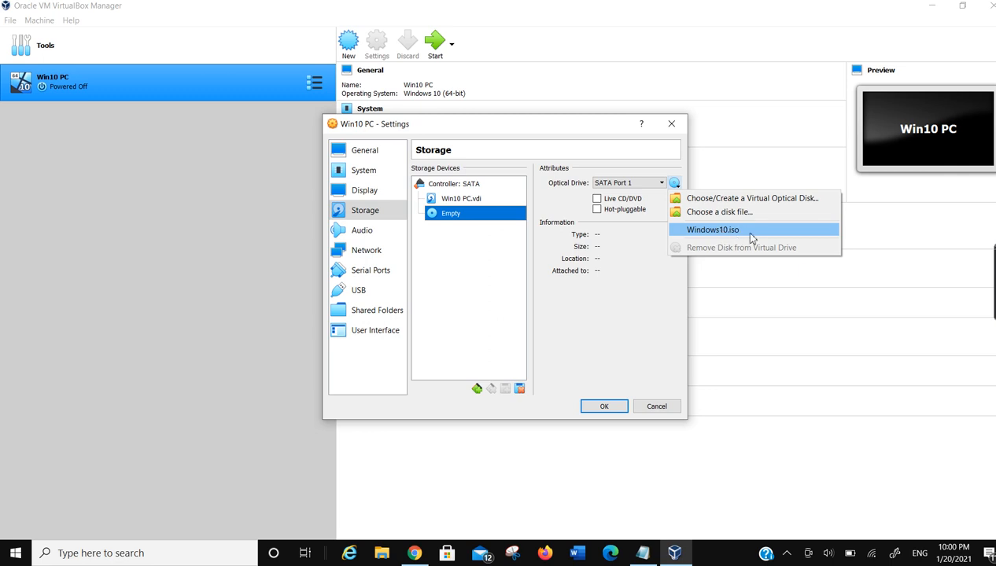
pyautogui.click(713, 230)
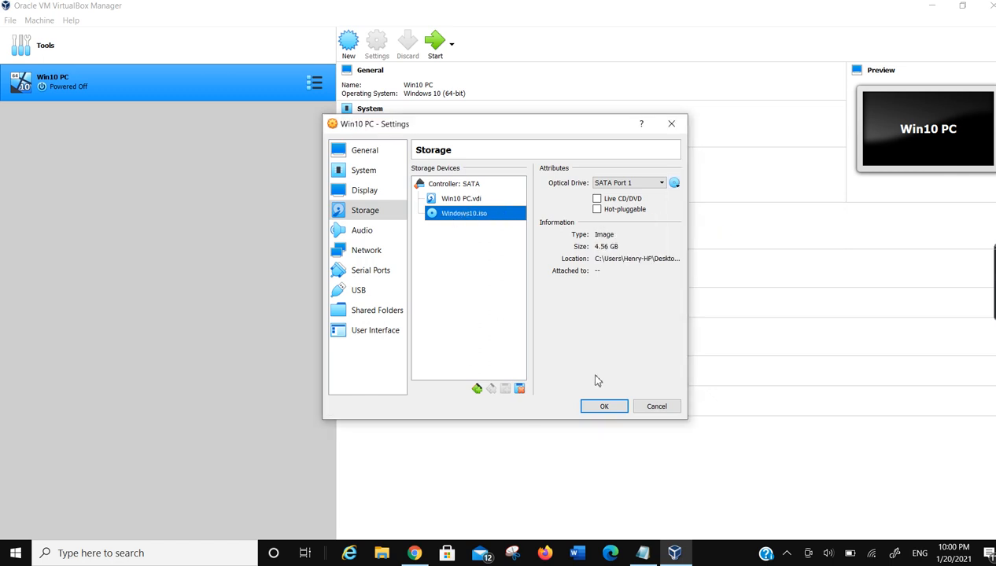
# Review the audio, network, serial port, USB, shared folder, user interface and storage settings, and save the machine's configuration.
pyautogui.click(364, 233)
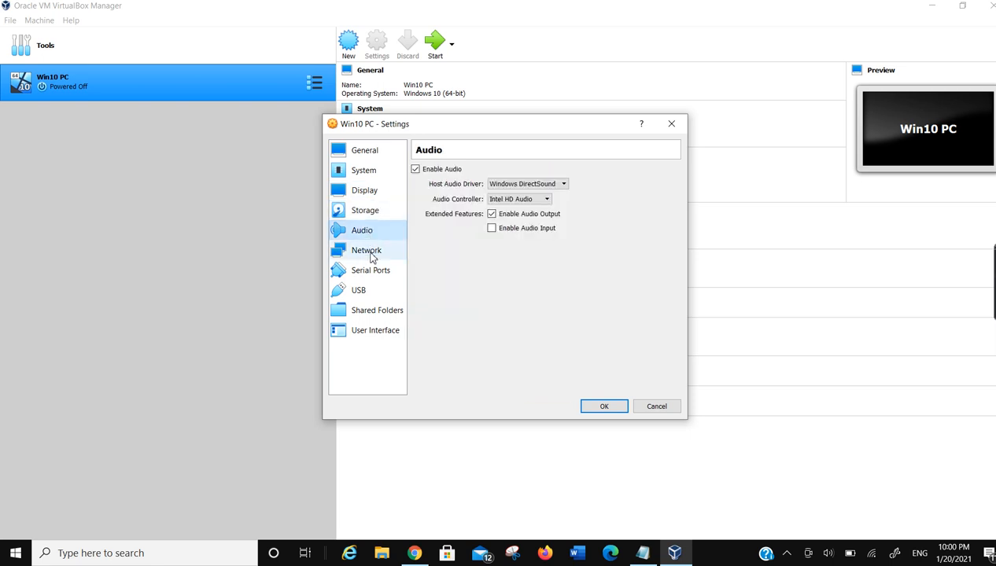
pyautogui.click(373, 257)
pyautogui.click(374, 274)
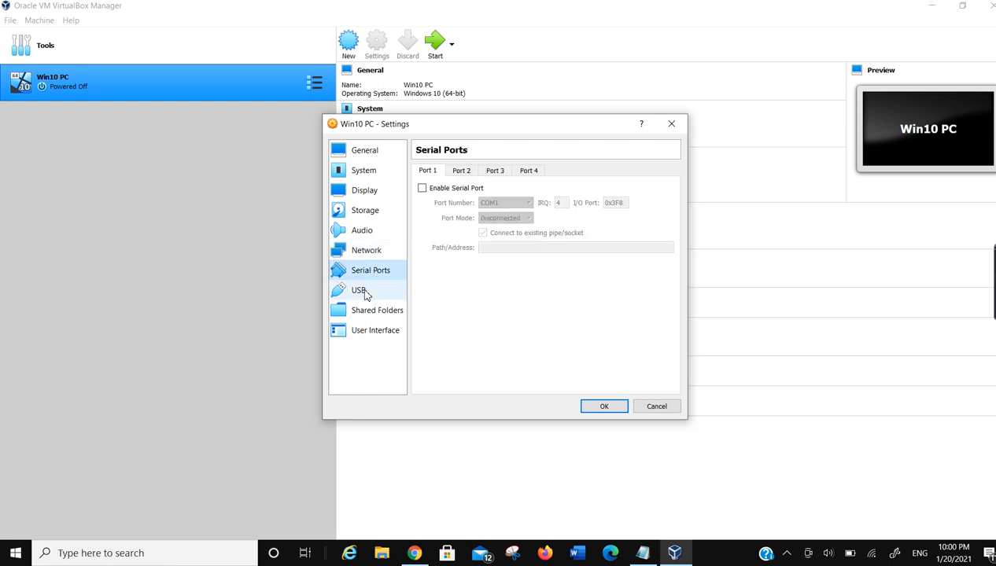
pyautogui.click(365, 296)
pyautogui.click(378, 313)
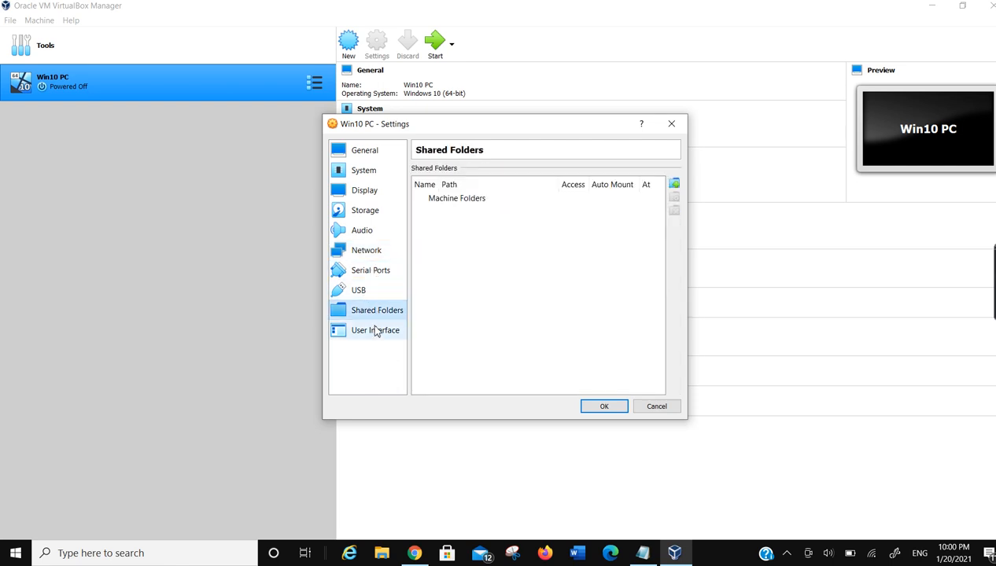
pyautogui.click(375, 332)
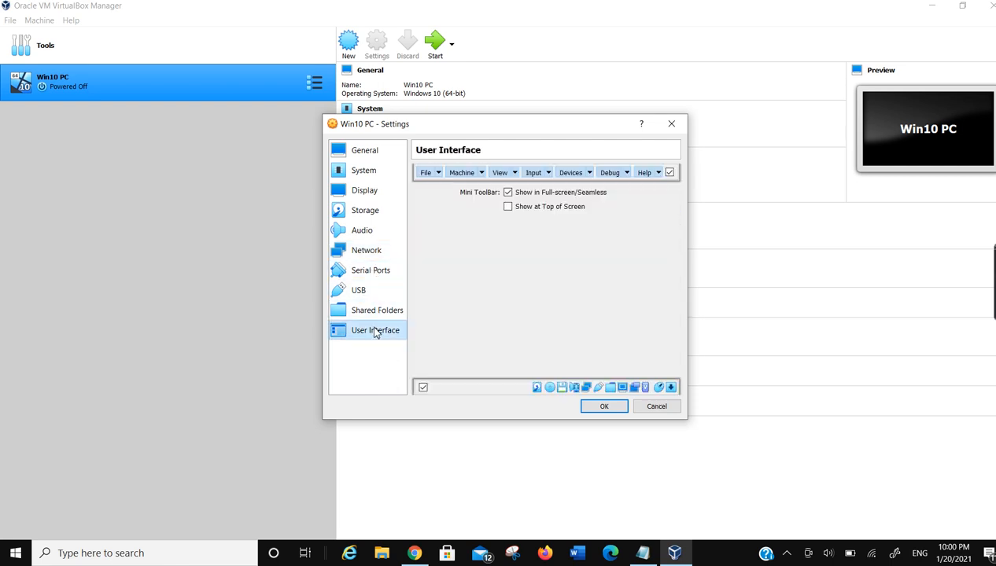
pyautogui.click(376, 220)
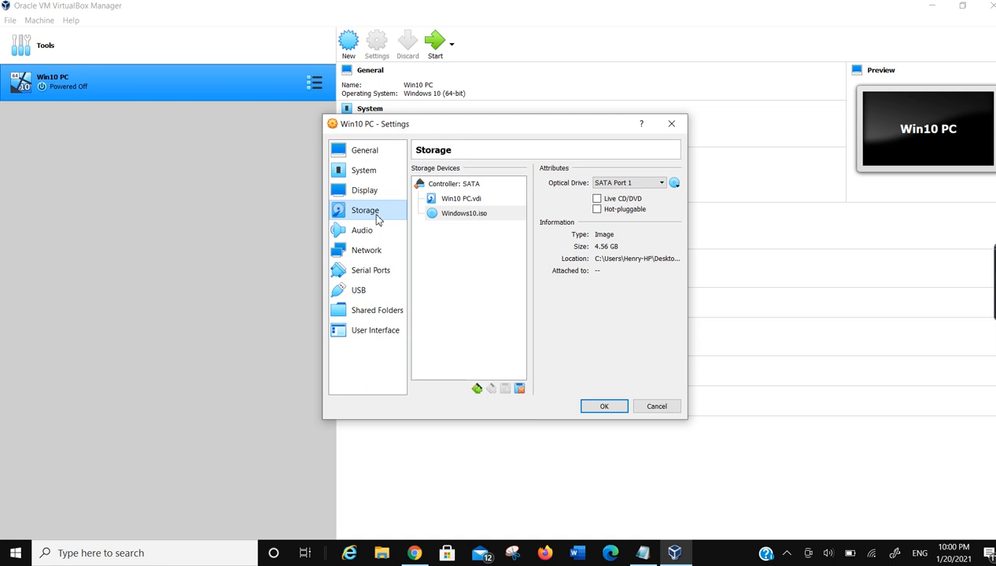
pyautogui.click(605, 409)
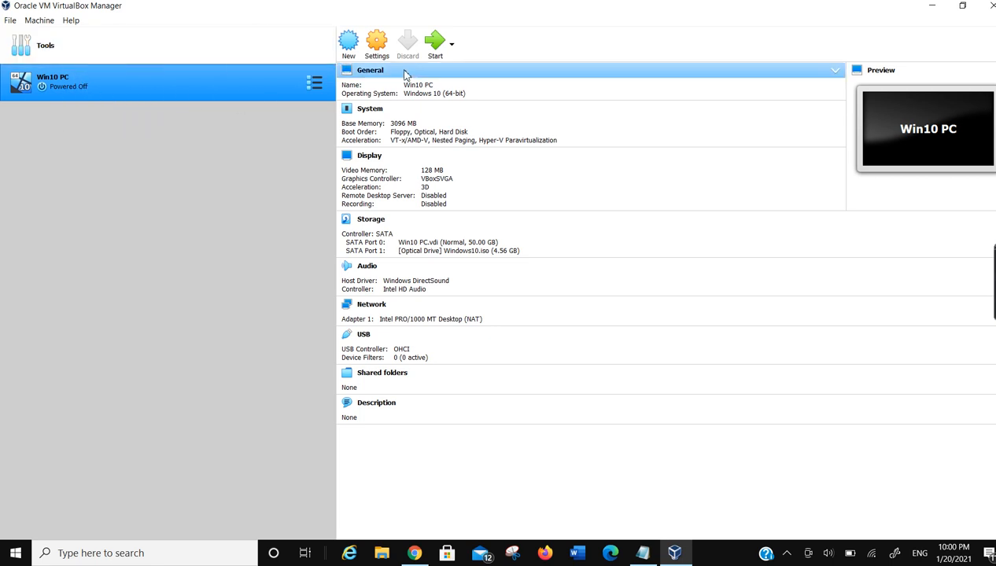
# Start the Win10 PC virtual machine with Windows10.iso as its start-up disk.
pyautogui.click(437, 47)
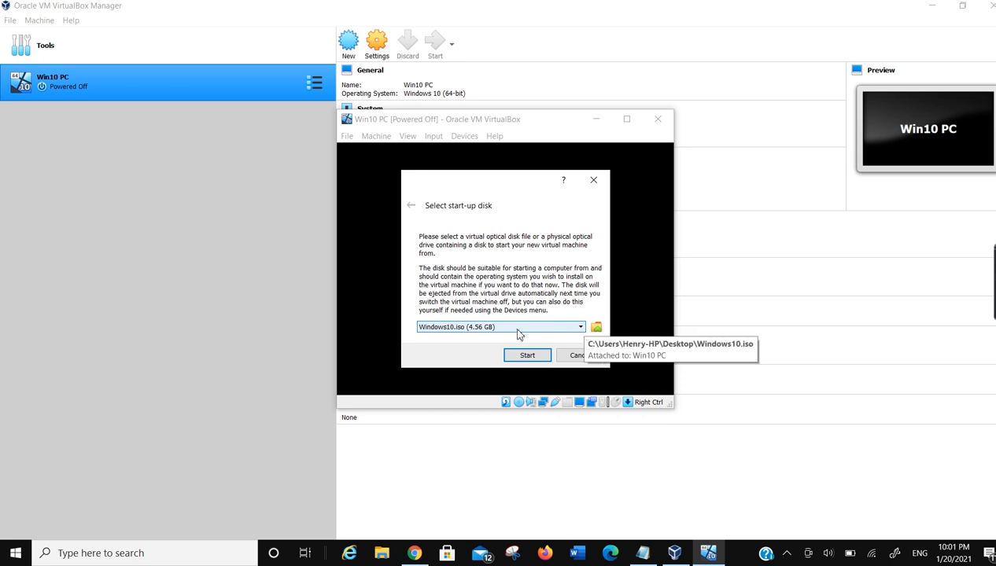
pyautogui.click(581, 328)
pyautogui.click(580, 330)
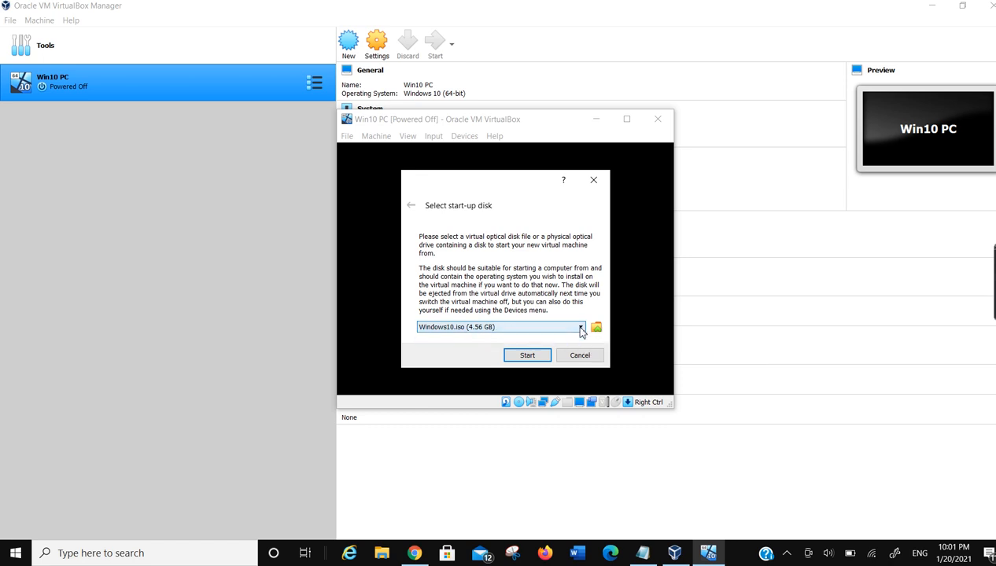
pyautogui.click(533, 360)
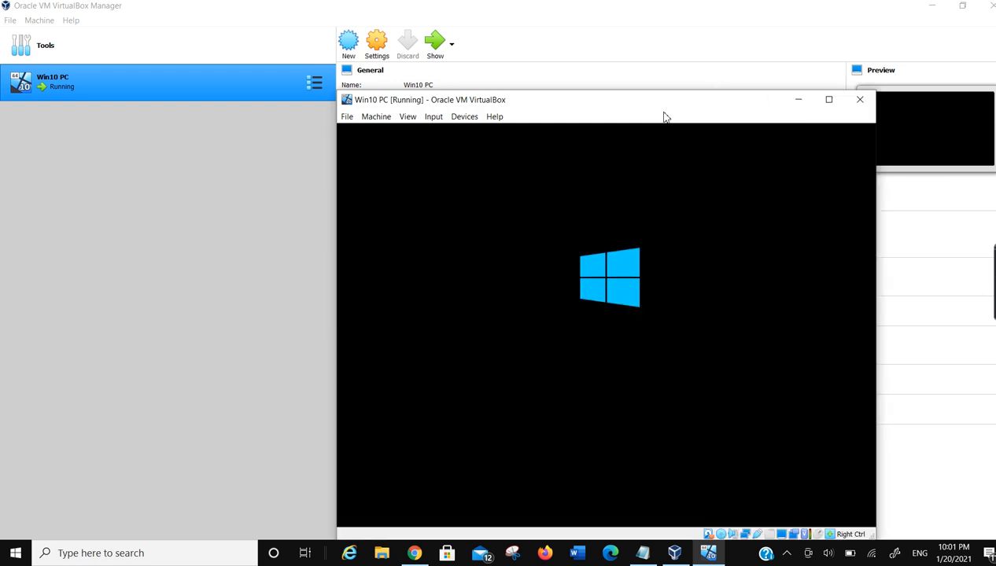
# Accept English (United States) as the setup language and time and currency format, with the US keyboard.
pyautogui.moveTo(670, 106); pyautogui.dragTo(612, 63)
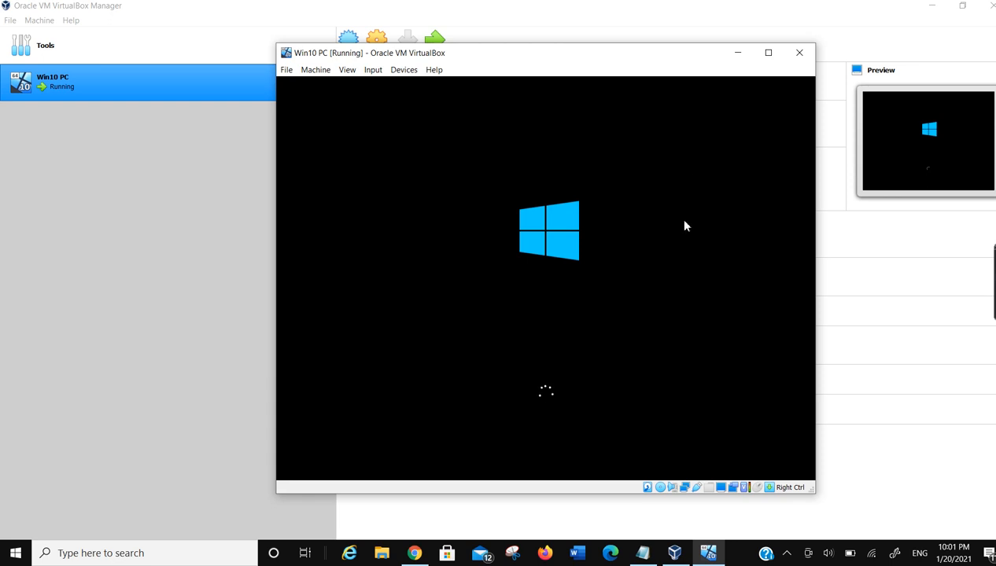
pyautogui.moveTo(705, 54); pyautogui.dragTo(689, 55)
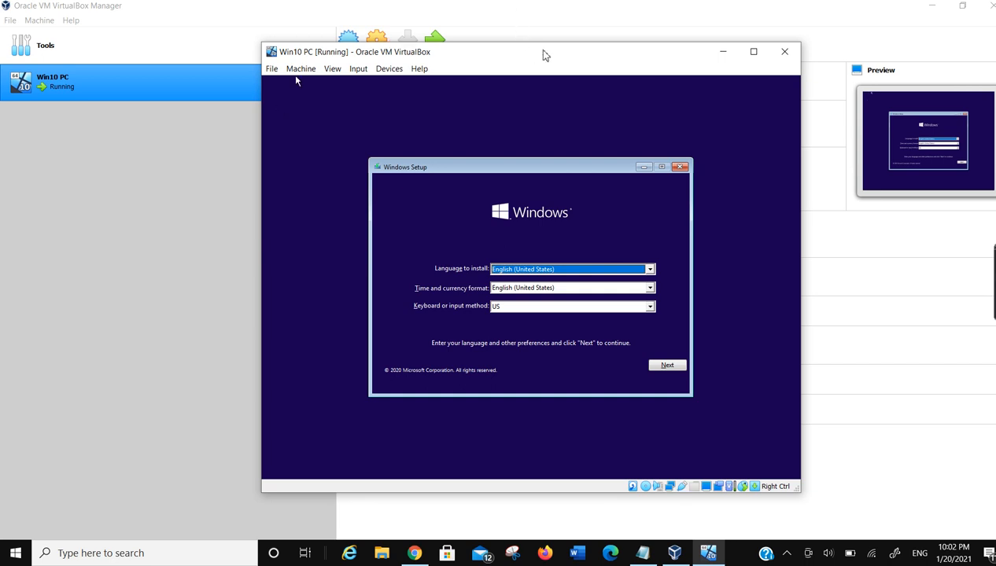
pyautogui.moveTo(544, 55); pyautogui.dragTo(537, 50)
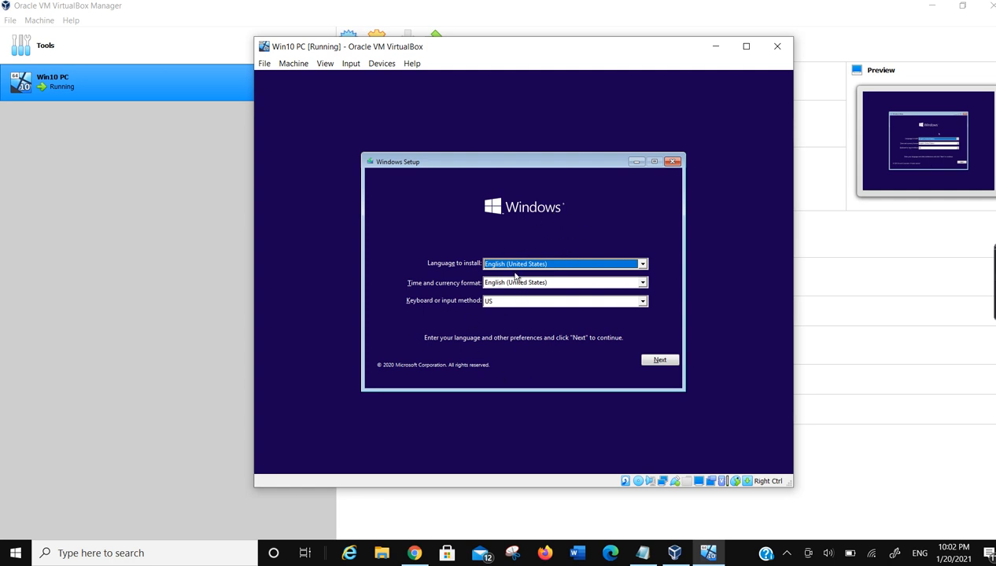
pyautogui.click(659, 360)
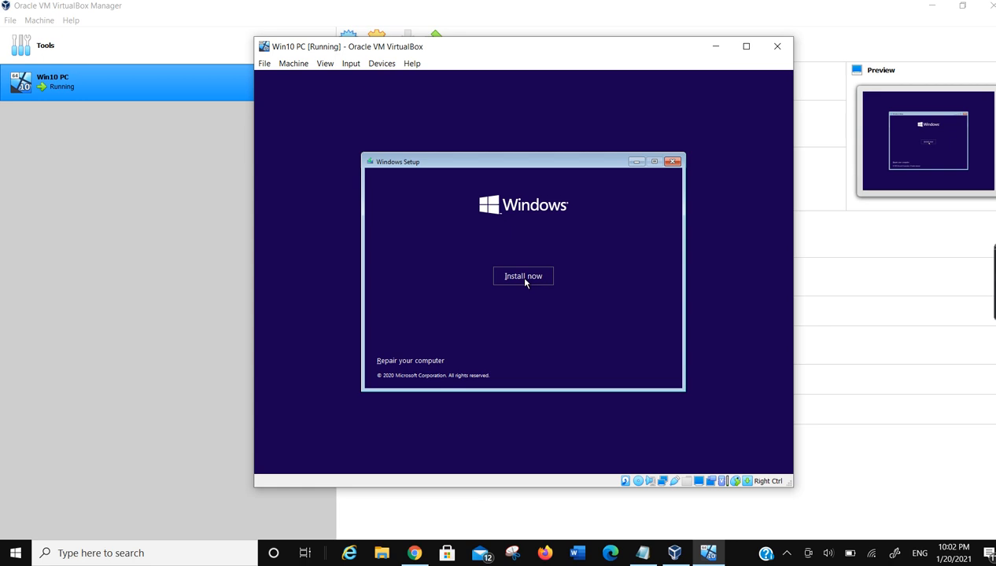
# Begin the Windows installation without a product key and choose the Windows 10 Home edition.
pyautogui.click(524, 279)
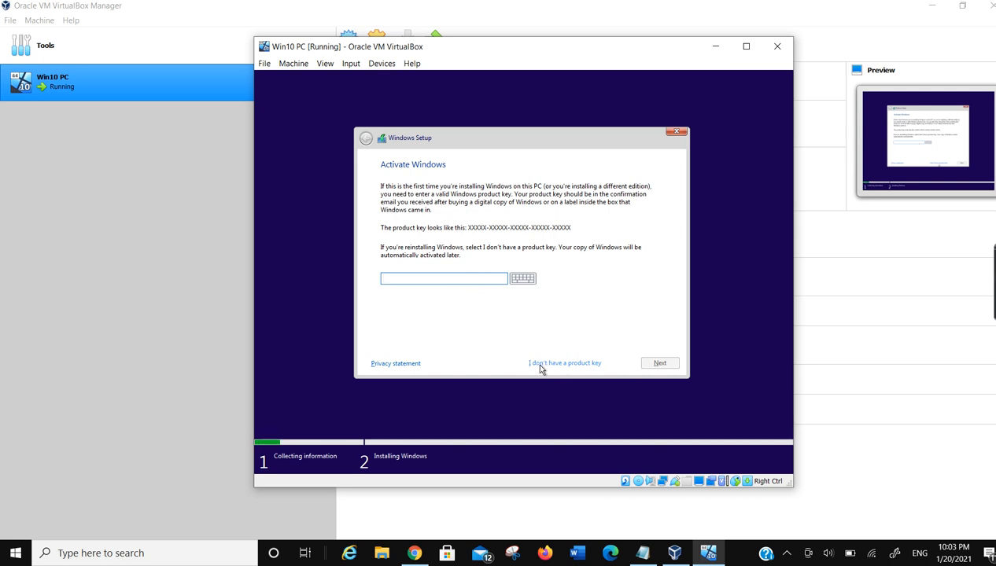
pyautogui.click(570, 364)
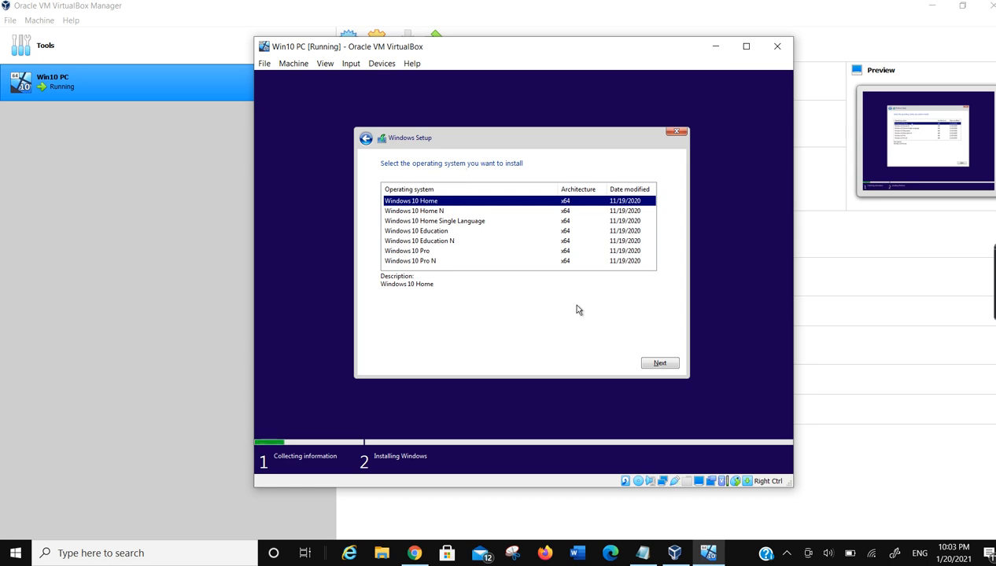
pyautogui.click(659, 363)
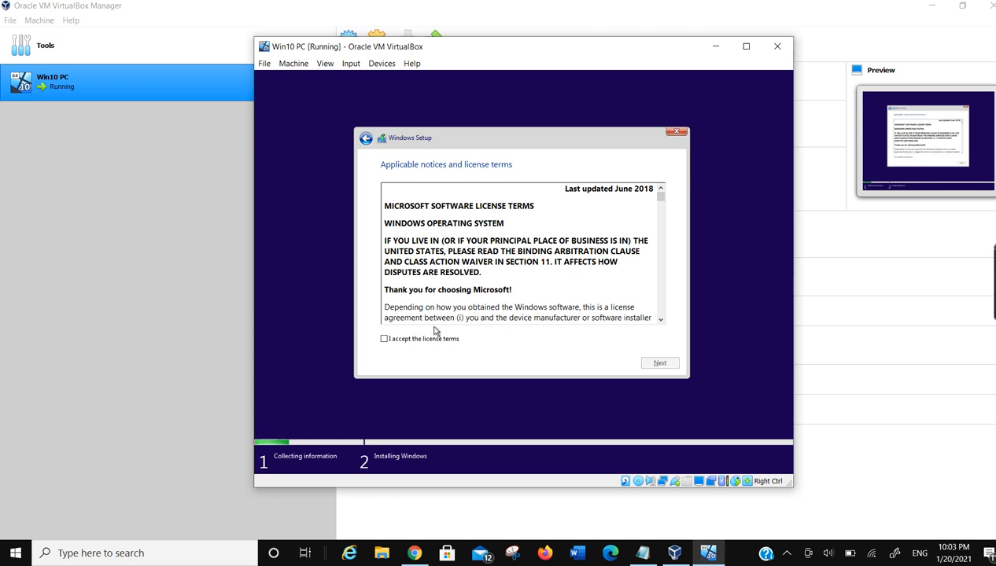
# Accept the license terms and start a custom, Windows-only installation on Drive 0 Unallocated Space.
pyautogui.click(385, 339)
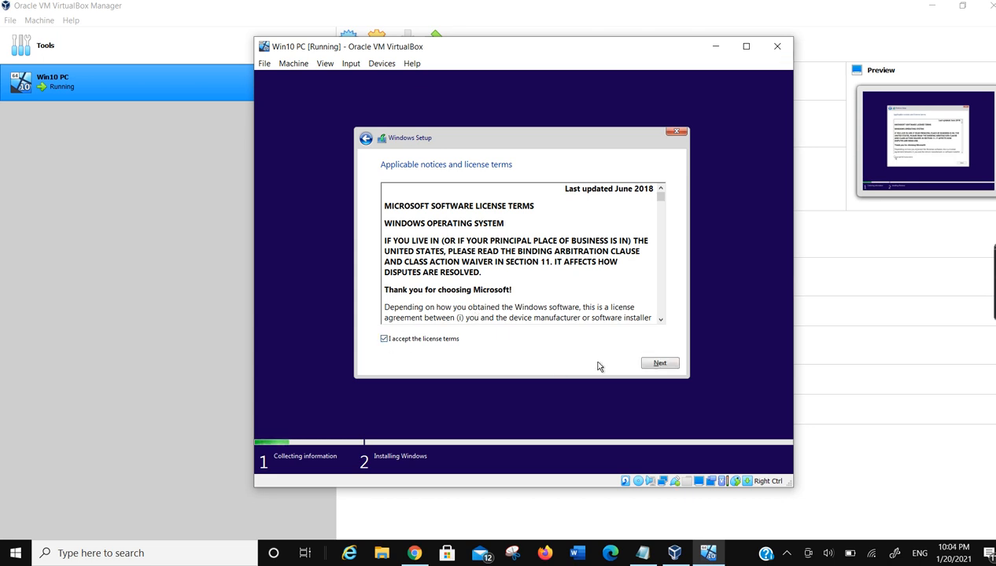
pyautogui.click(665, 365)
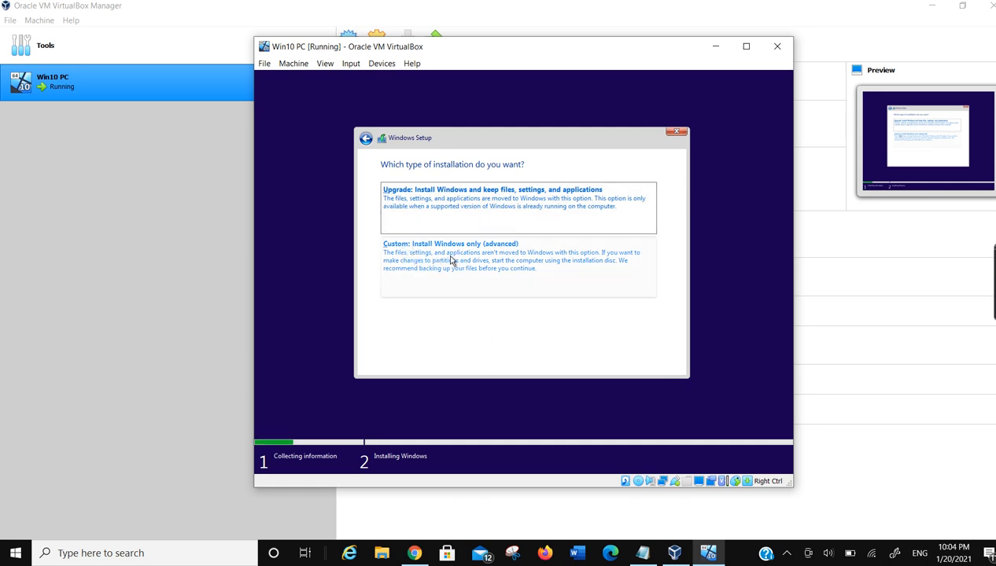
pyautogui.click(483, 259)
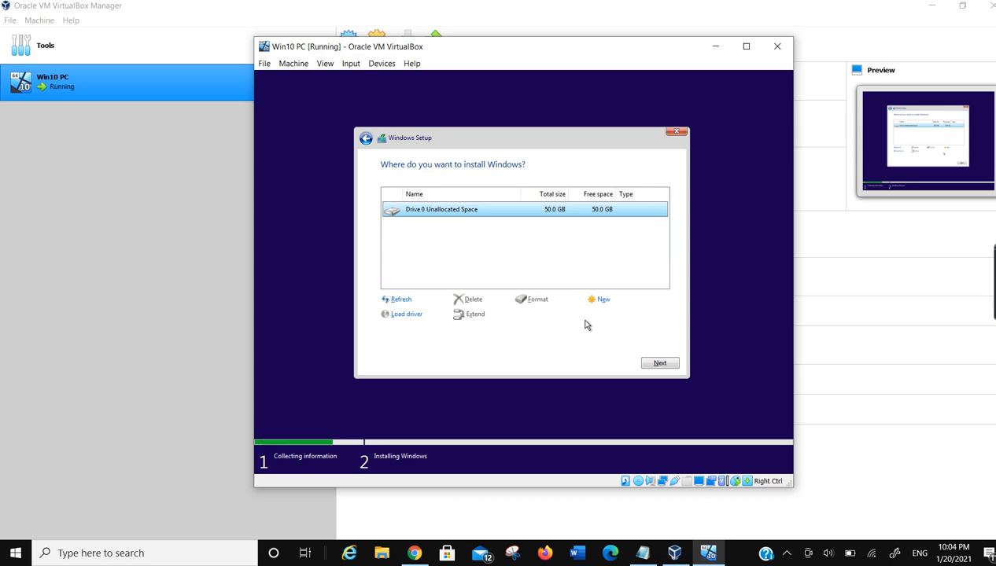
pyautogui.click(658, 367)
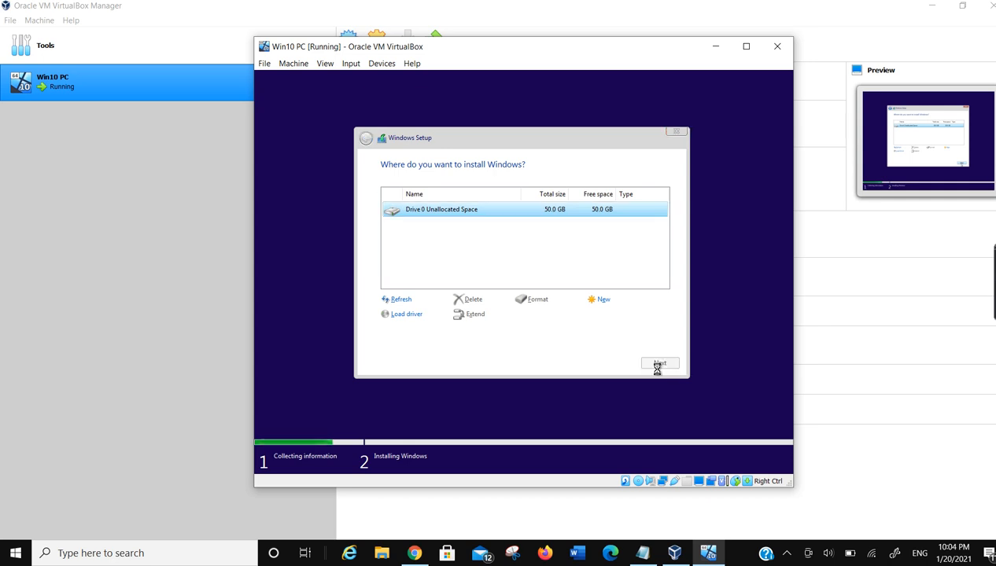